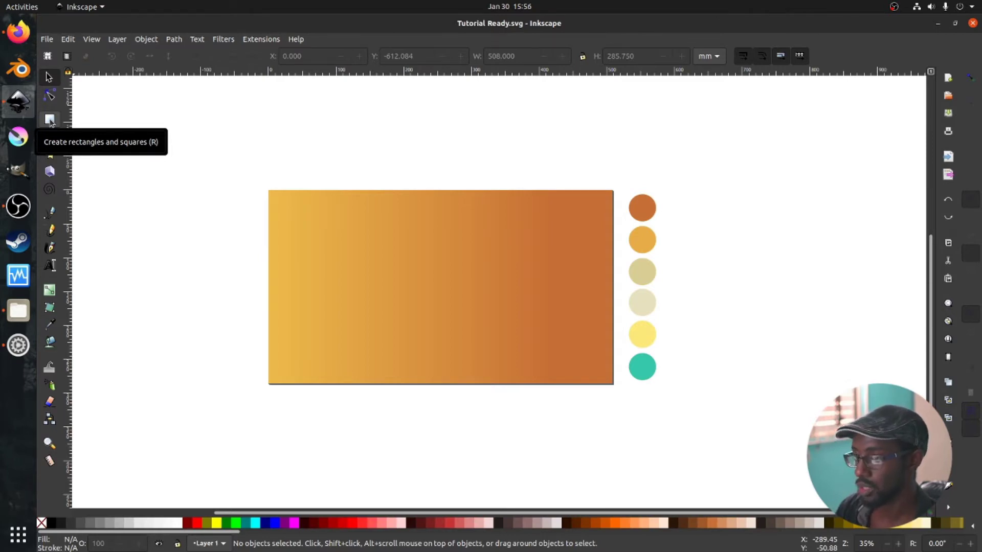
Draw a rounded rectangle near the centre of the orange artboard and scale it down to about 125 × 146 mm.
click(50, 119)
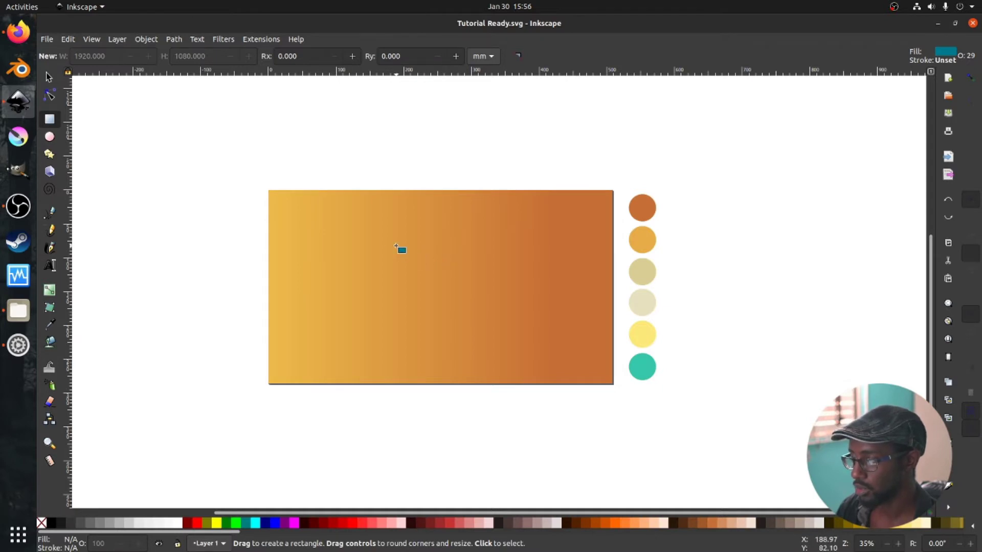
drag(396, 246, 489, 354)
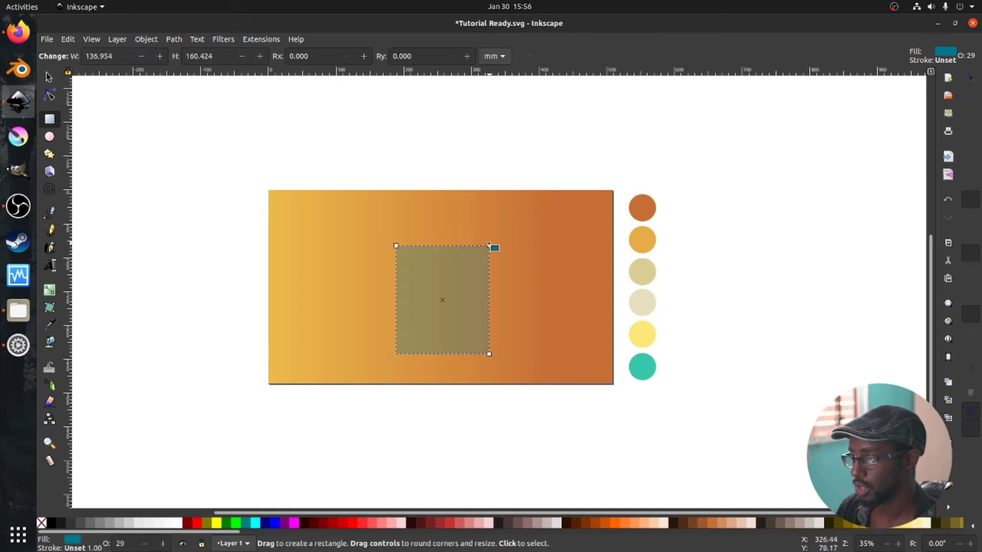
drag(488, 257, 468, 274)
key(s)
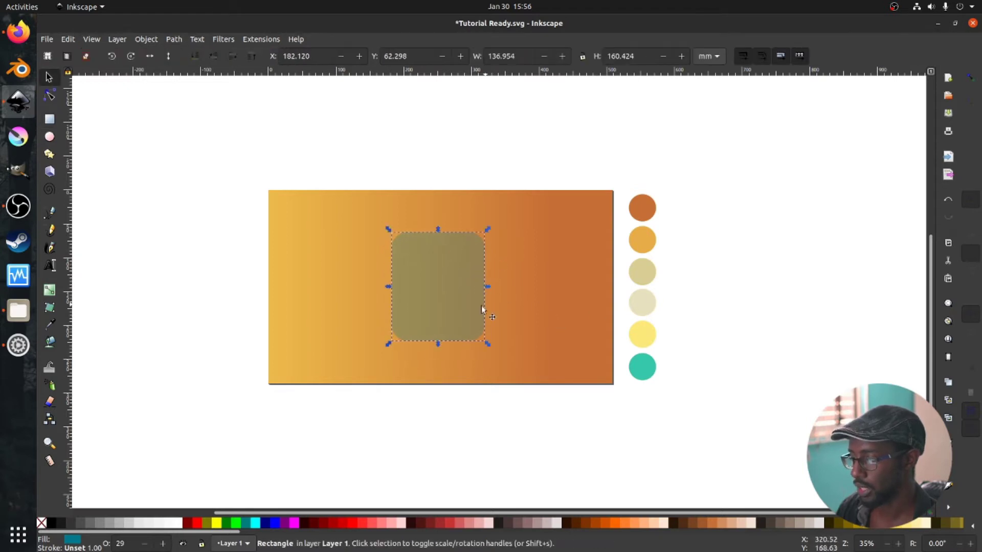
drag(487, 345, 487, 352)
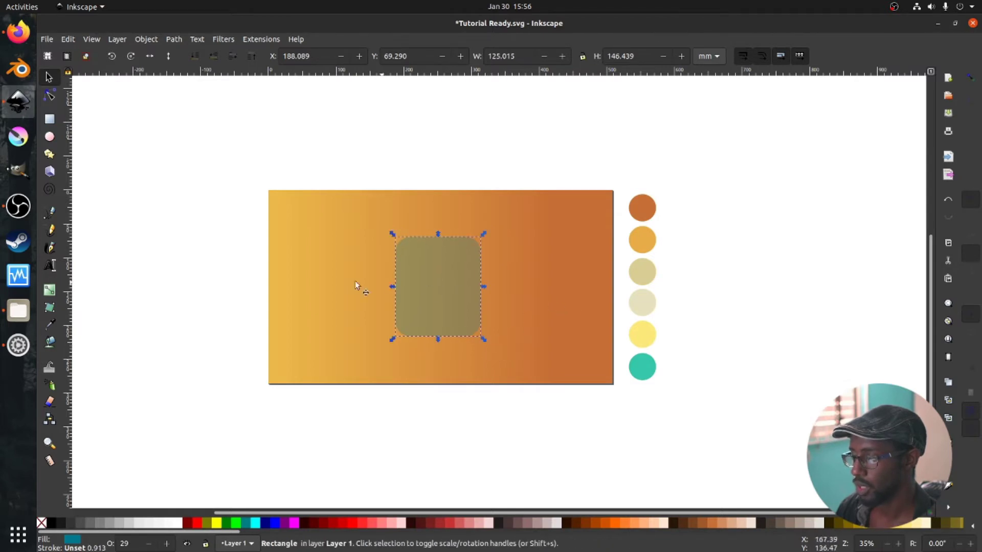
Fill the rounded rectangle with the khaki colour dcd096 sampled from the third palette circle.
key(d)
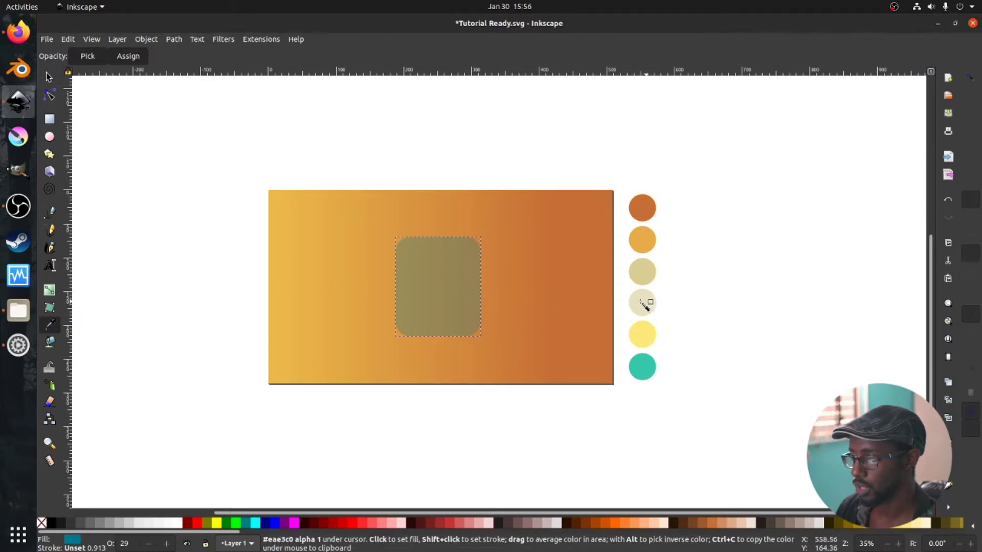
click(646, 270)
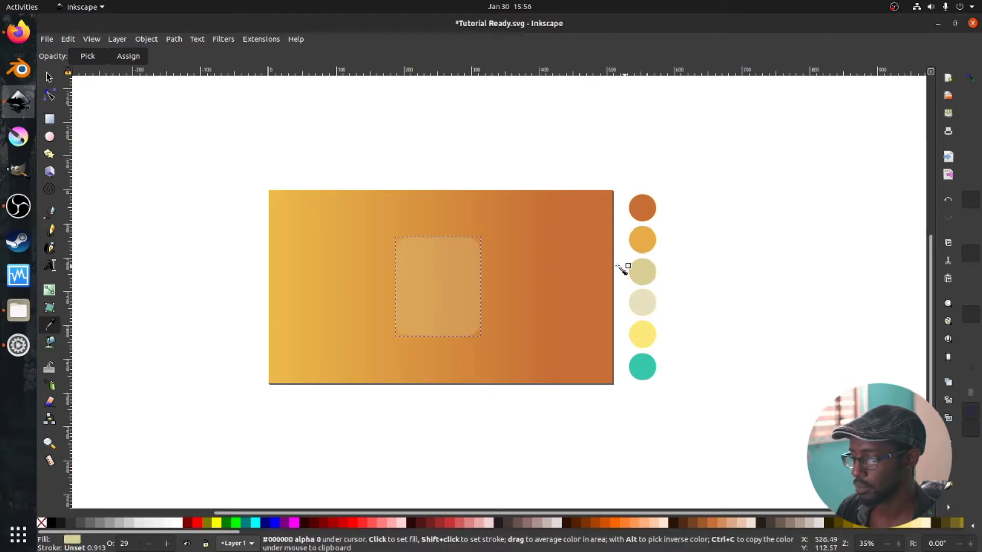
key(s)
Reduce the rectangle's corner radius to about 17 mm and reposition it at about X 196, Y 71 mm.
scroll(607, 266, up, 8)
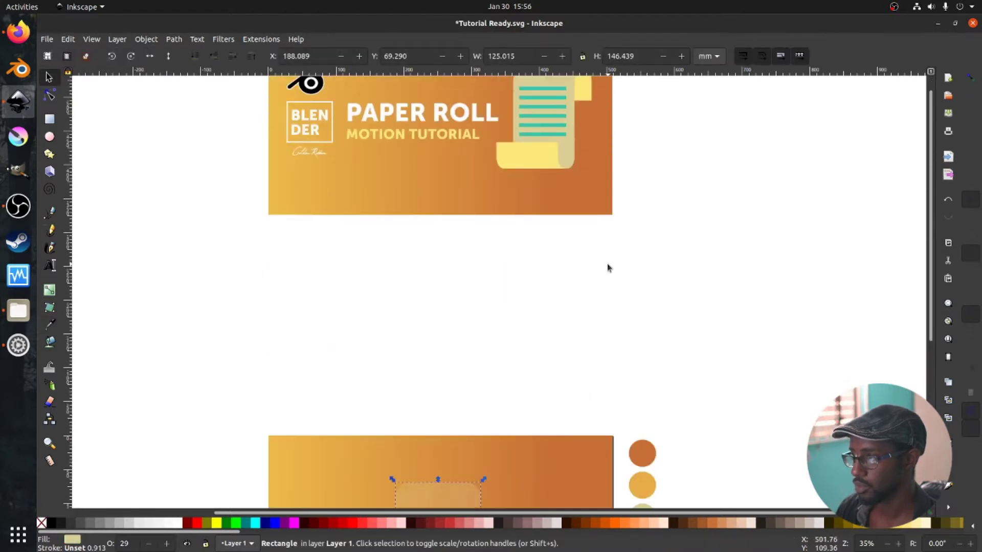
scroll(608, 267, down, 5)
scroll(607, 267, up, 6)
scroll(606, 263, down, 6)
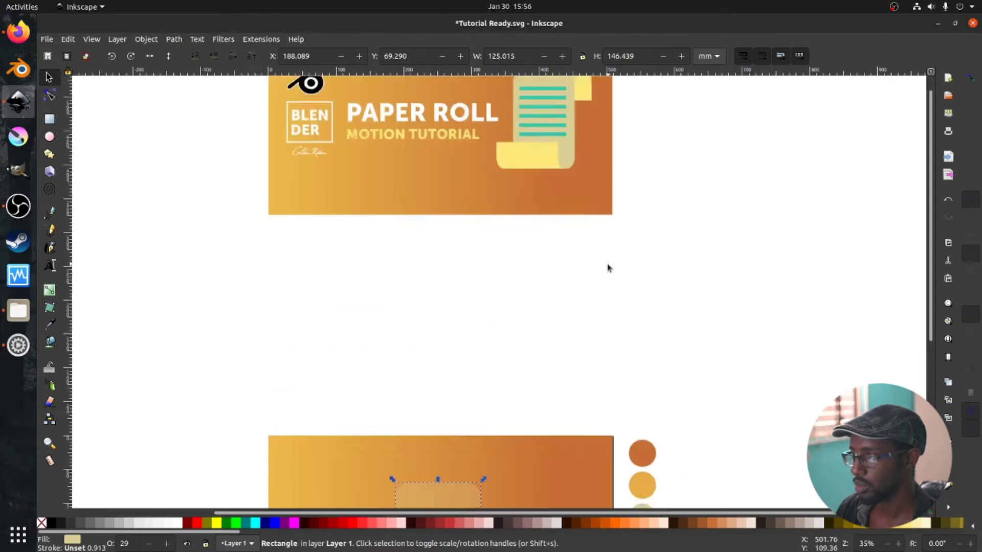
drag(446, 333, 455, 333)
scroll(468, 339, down, 2)
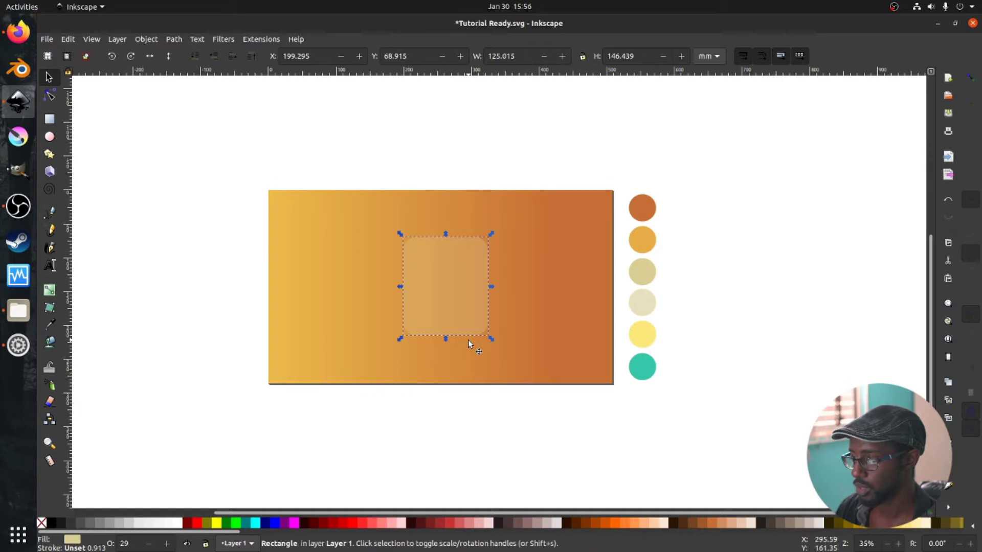
key(r)
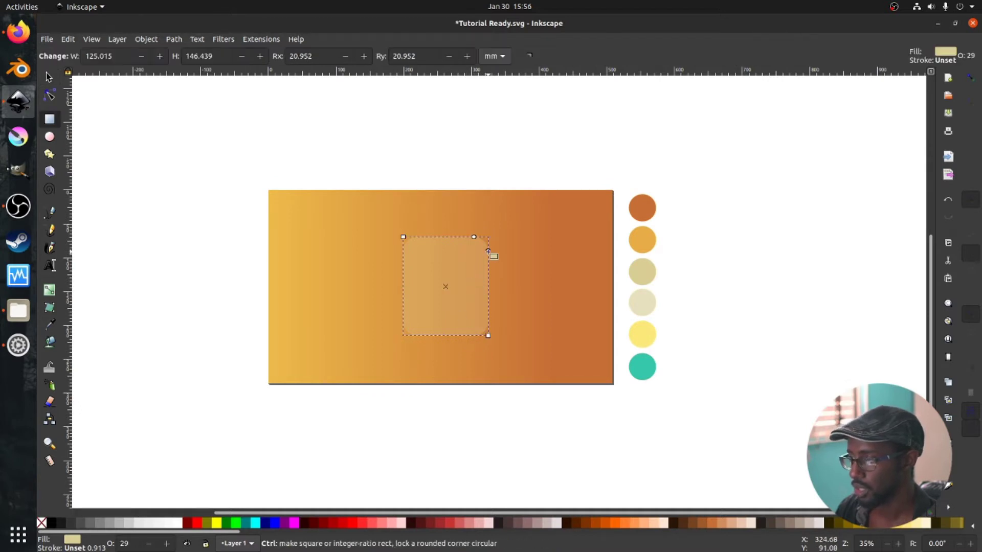
key(s)
click(505, 305)
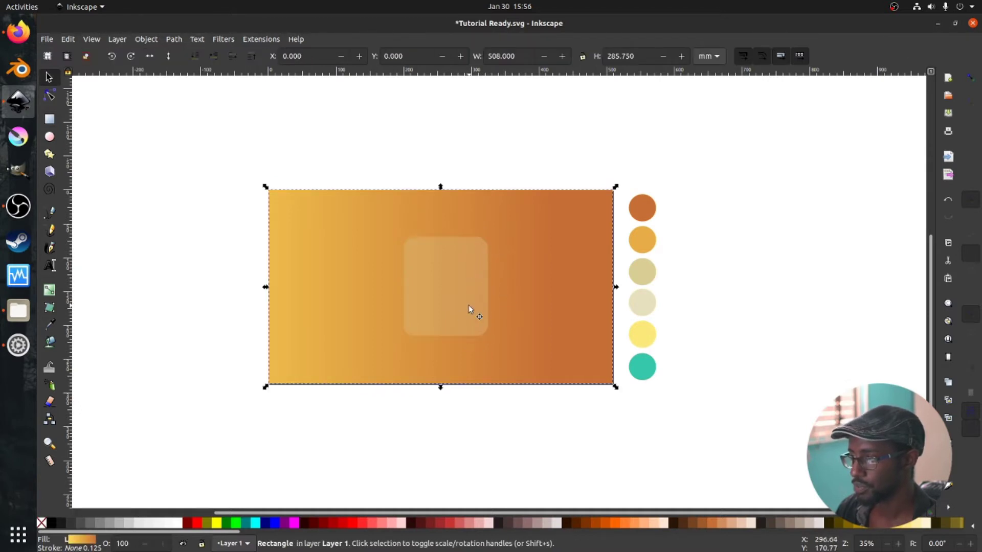
click(467, 305)
drag(463, 311, 461, 316)
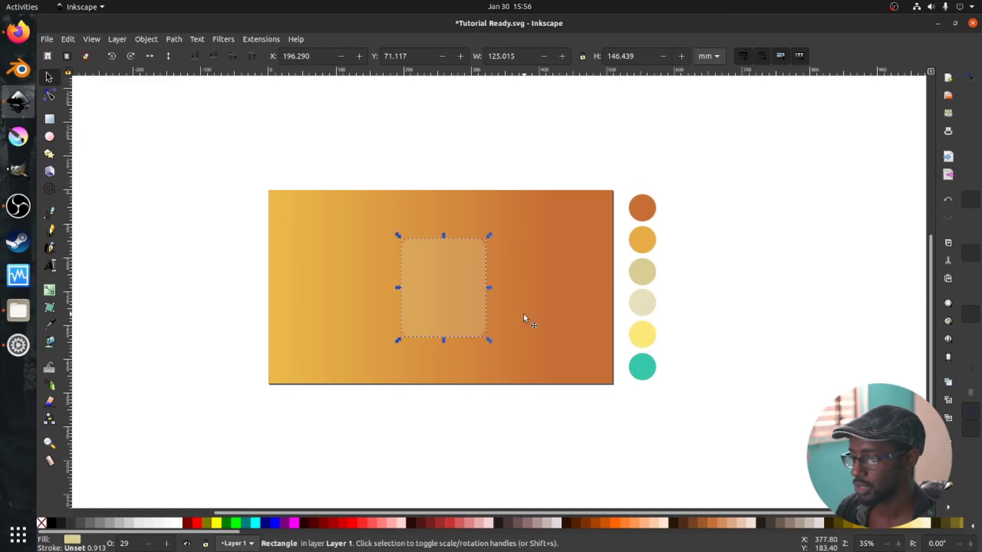
Raise the khaki rectangle's opacity to 100%.
click(75, 546)
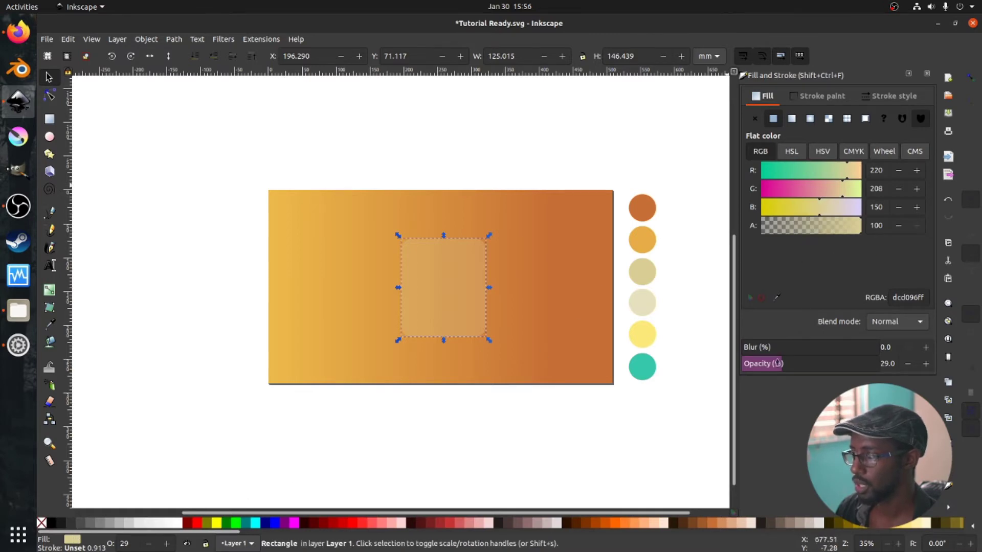
drag(777, 363, 879, 364)
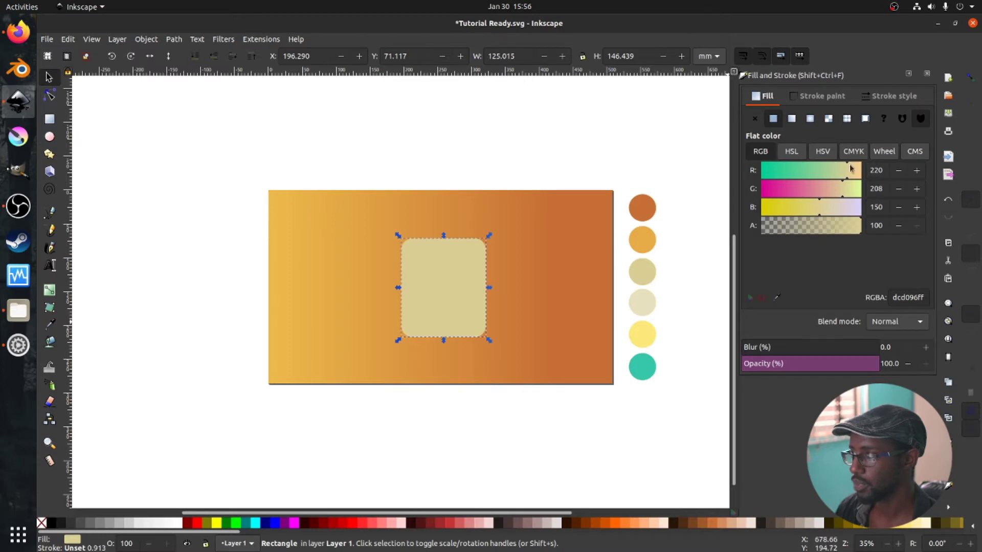
click(927, 73)
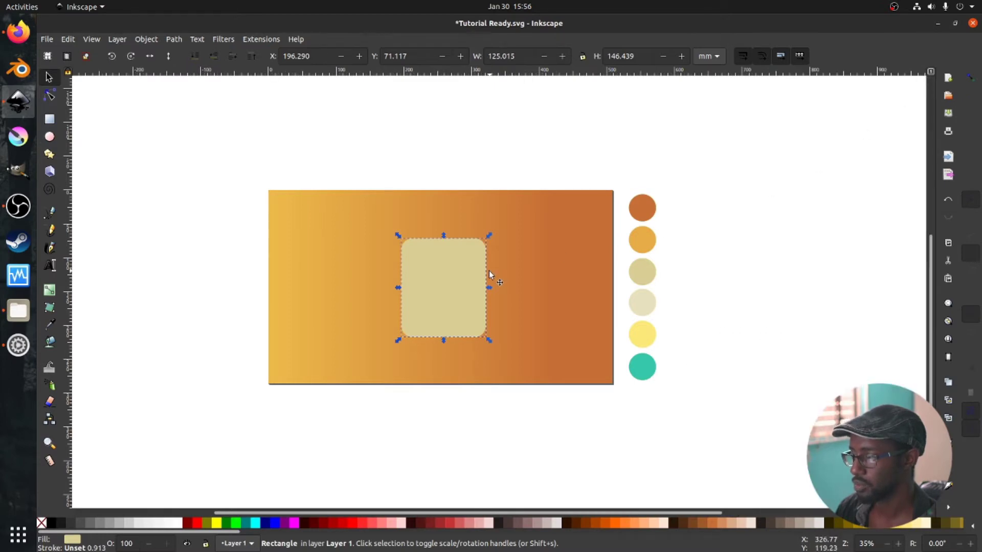
Duplicate the khaki rectangle, offset the copy to overlap its right side, and fill the copy with the teal palette colour.
scroll(490, 287, down, 1)
scroll(490, 289, up, 1)
scroll(489, 290, up, 2)
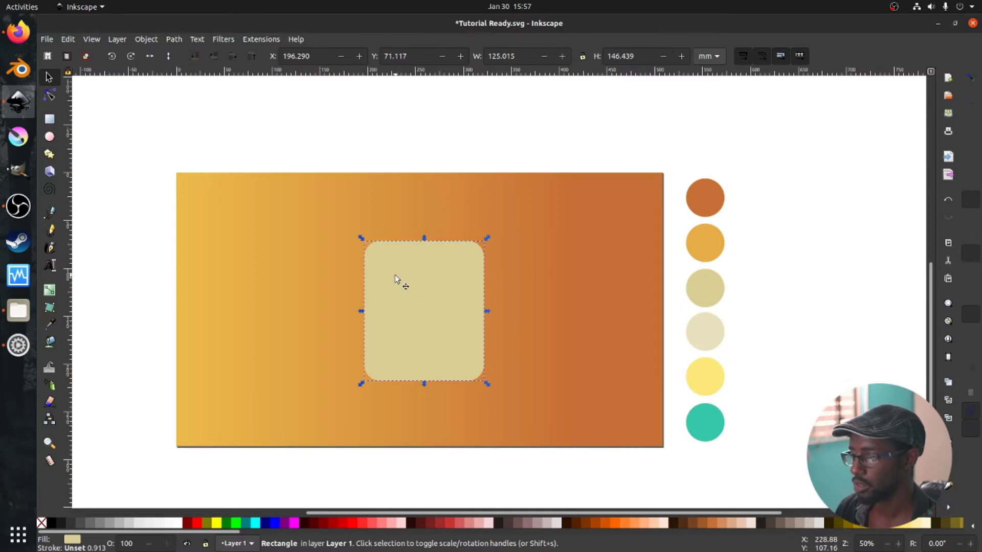
drag(395, 277, 483, 276)
key(d)
click(691, 243)
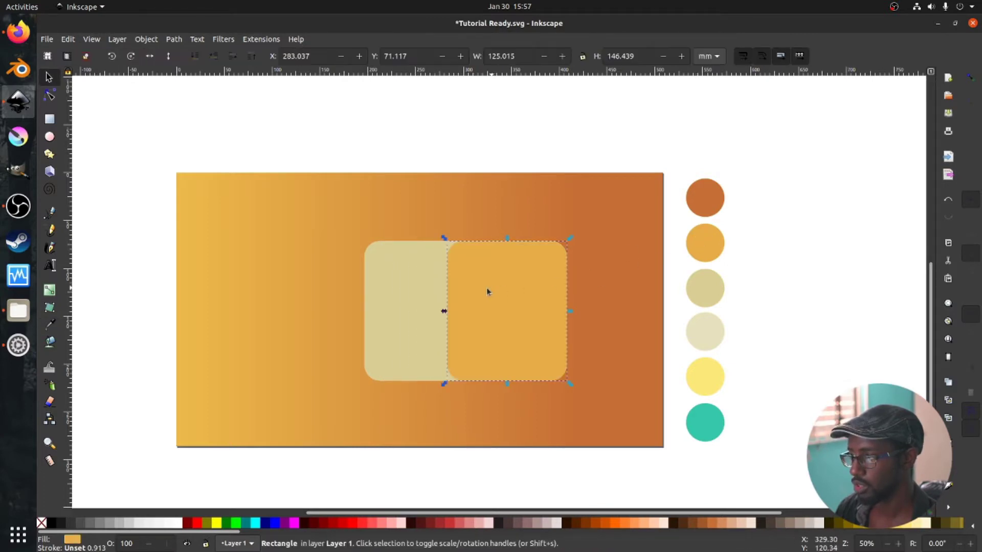
key(d)
click(686, 414)
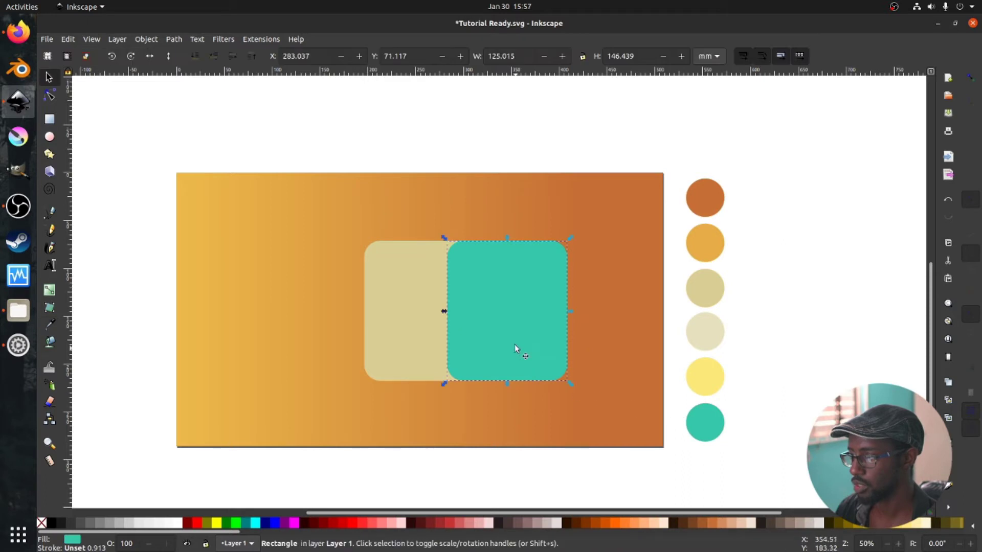
Shift the teal rectangle right to about X 291 mm and stretch its bottom edge down to a height of about 181 mm.
mouse_move(514, 345)
mouse_down()
mouse_move(538, 338)
mouse_move(523, 342)
mouse_up()
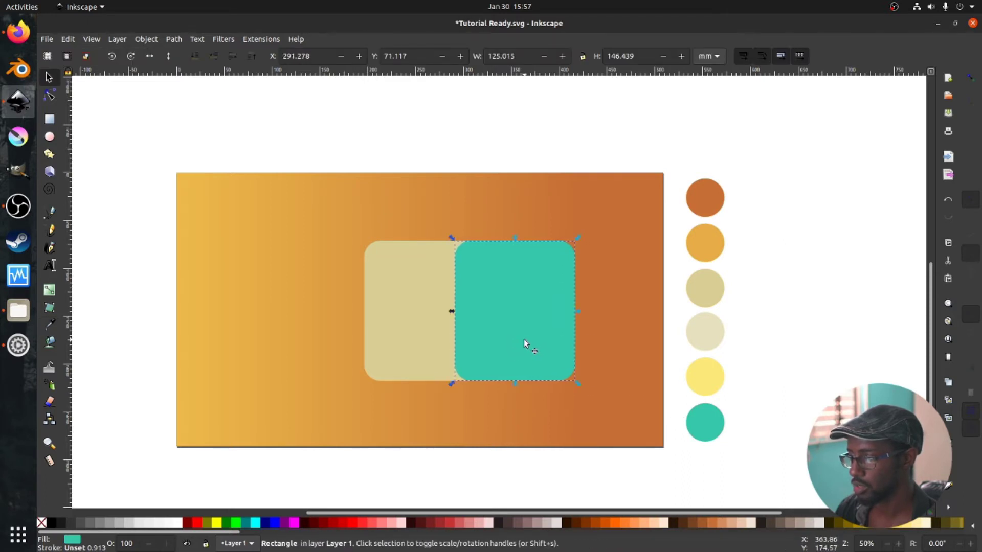
key(r)
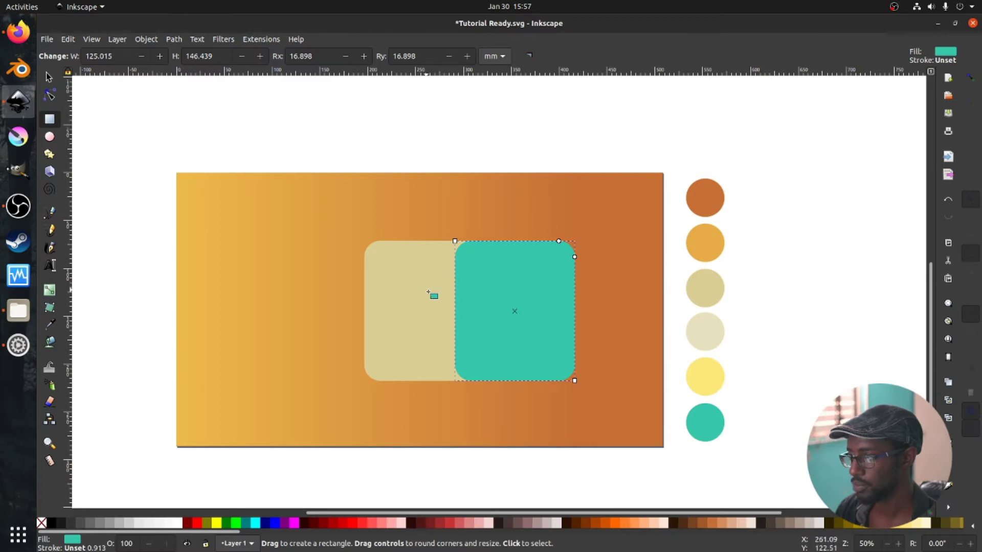
key(s)
key(r)
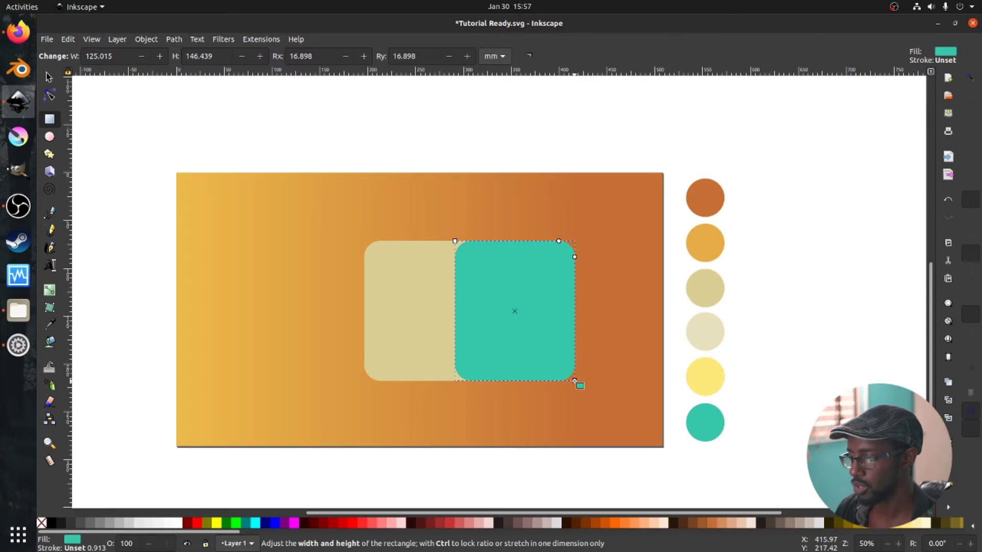
drag(573, 381, 572, 412)
drag(460, 382, 462, 395)
key(s)
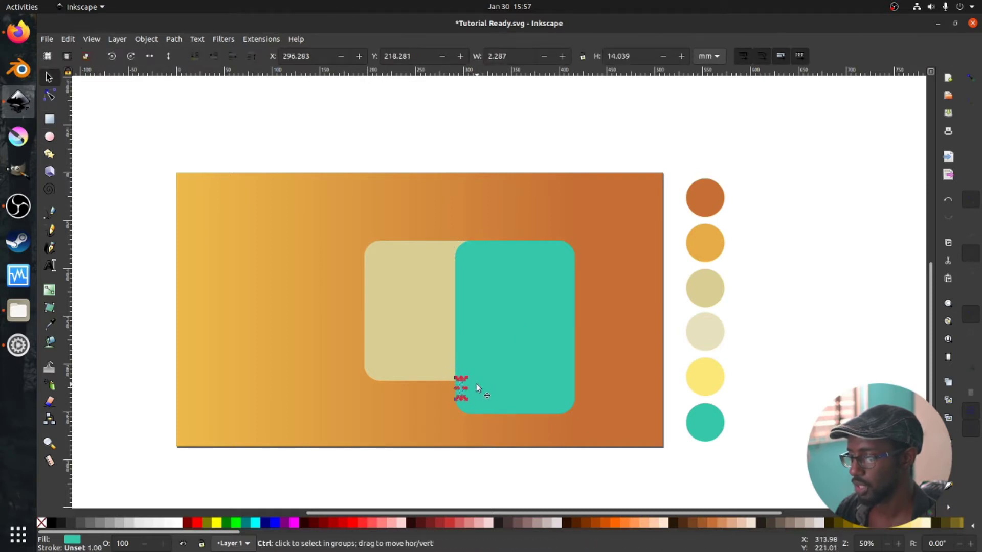
key(Escape)
Subtract the teal rectangle from the khaki rectangle with the Difference path operation.
click(497, 320)
key(r)
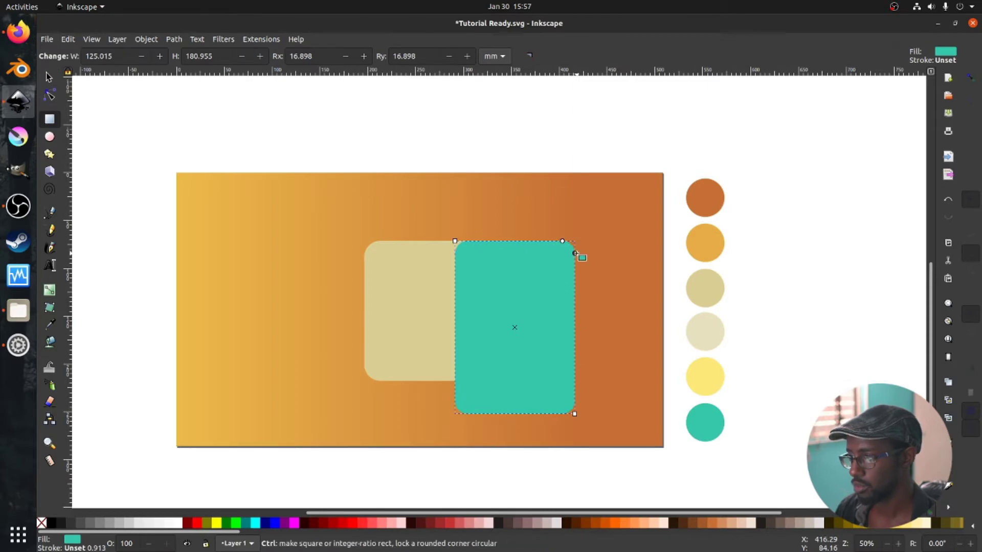
key(s)
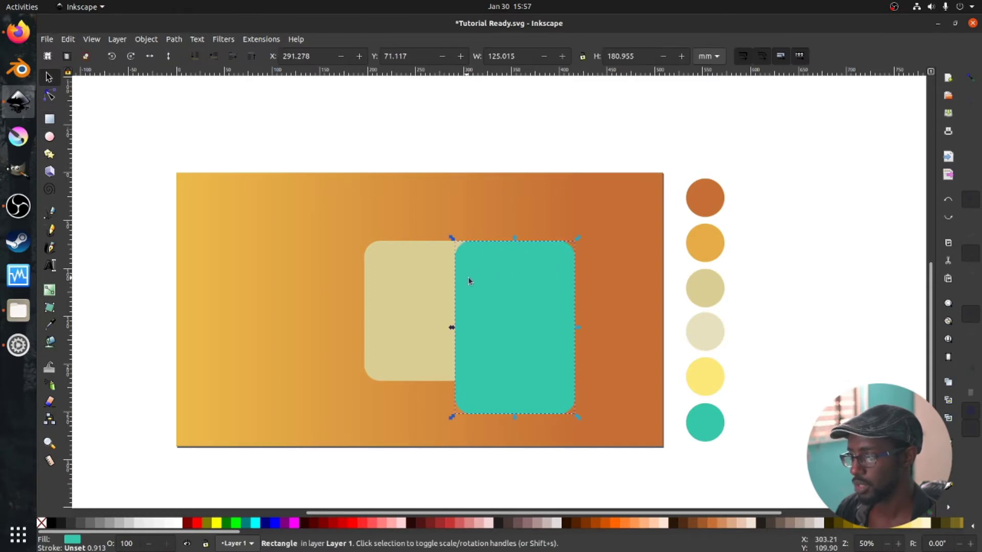
shift+click(417, 277)
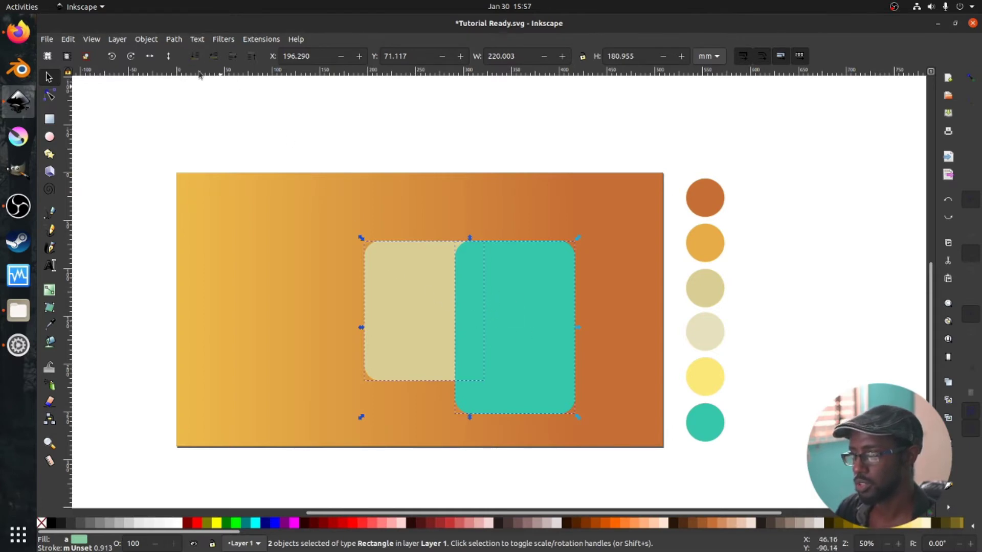
click(174, 39)
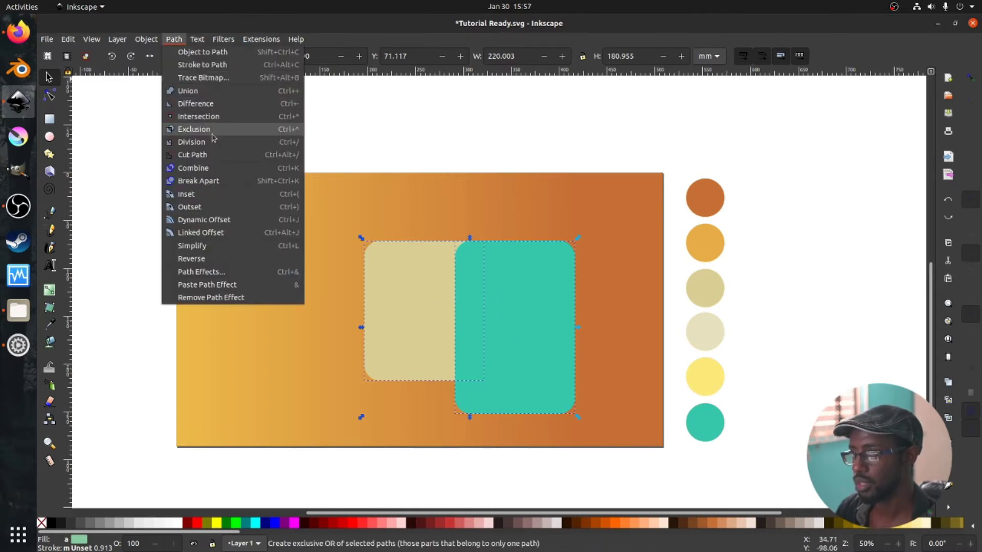
click(210, 104)
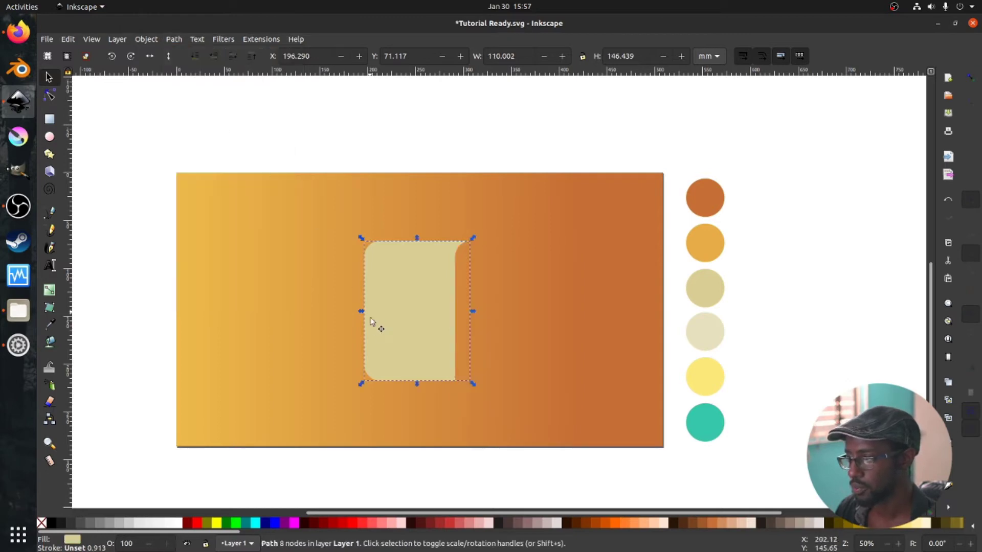
click(361, 410)
double_click(443, 369)
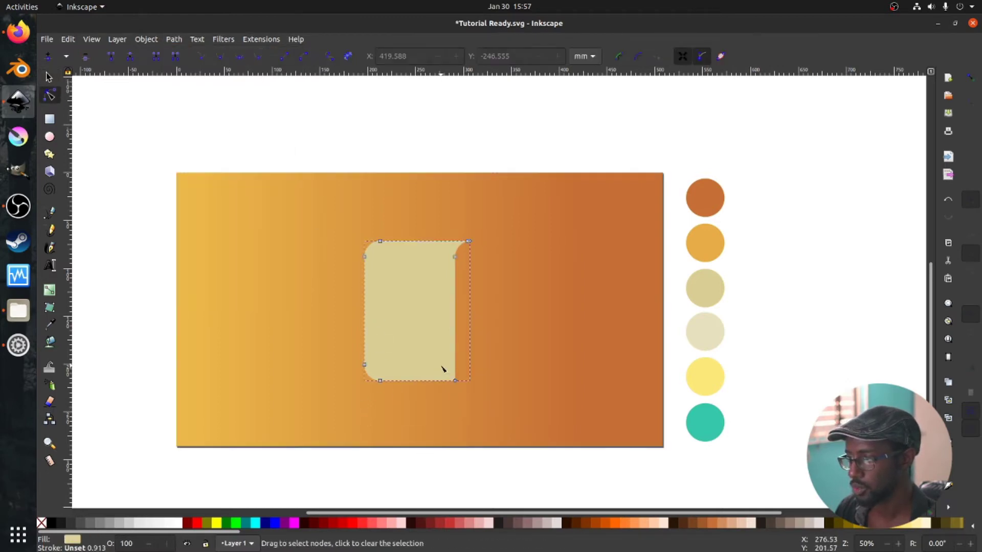
key(s)
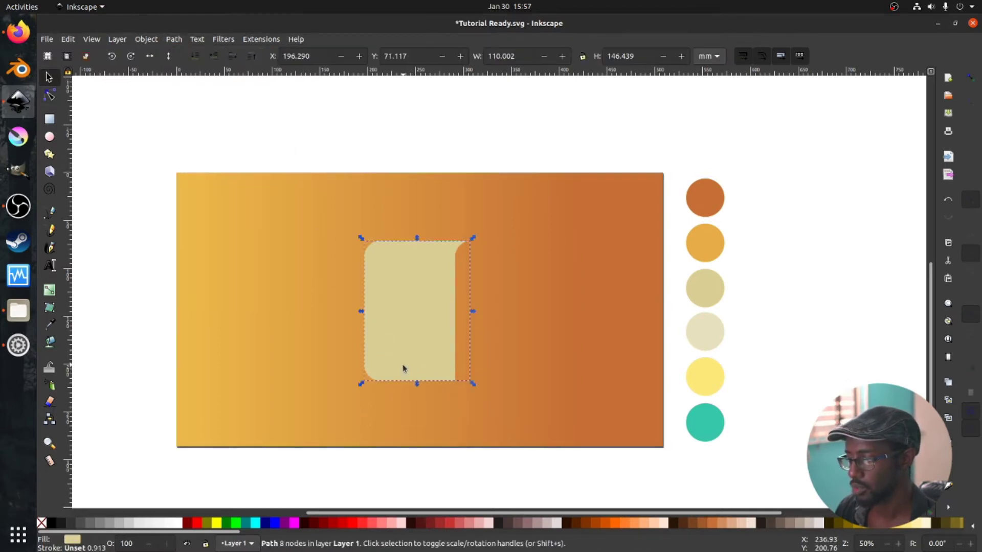
double_click(403, 368)
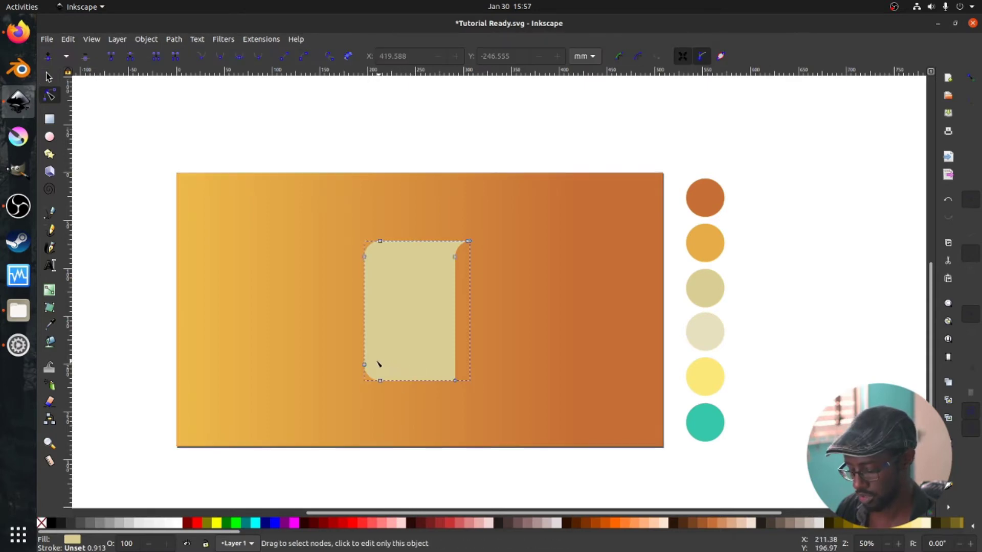
key(b)
click(325, 357)
double_click(523, 356)
key(s)
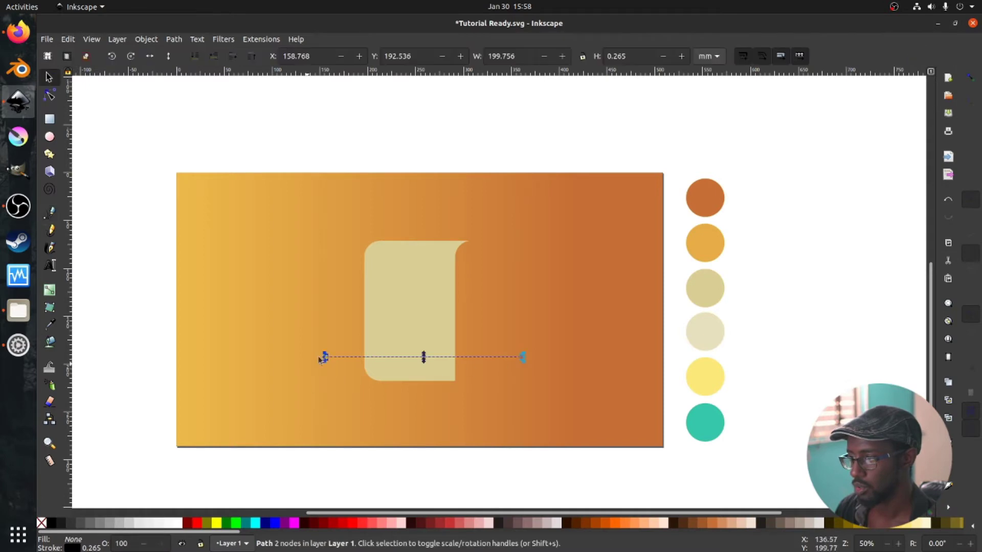
key(n)
key(s)
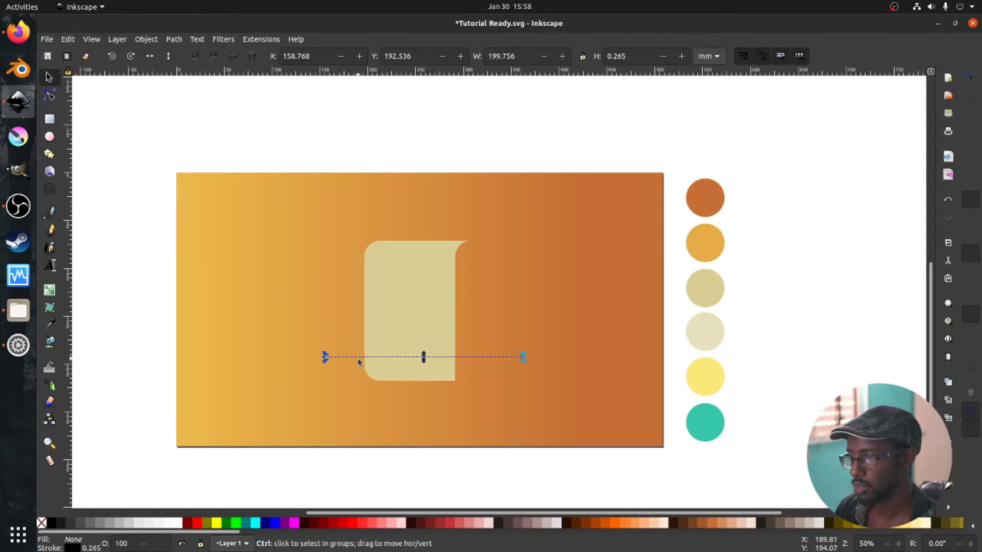
key(Delete)
Draw a straight horizontal line across the lower part of the khaki shape with the Bezier pen, extending past both sides.
key(b)
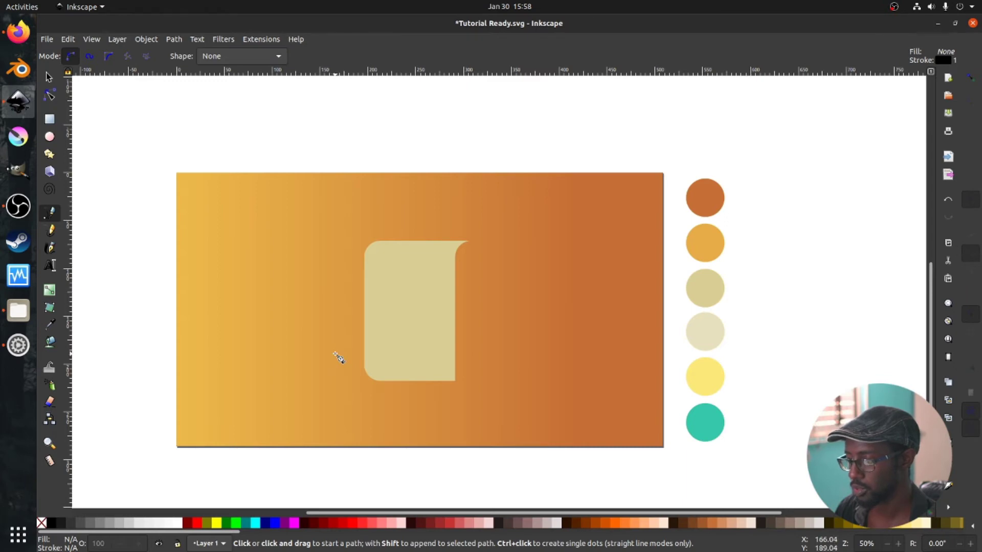
click(335, 354)
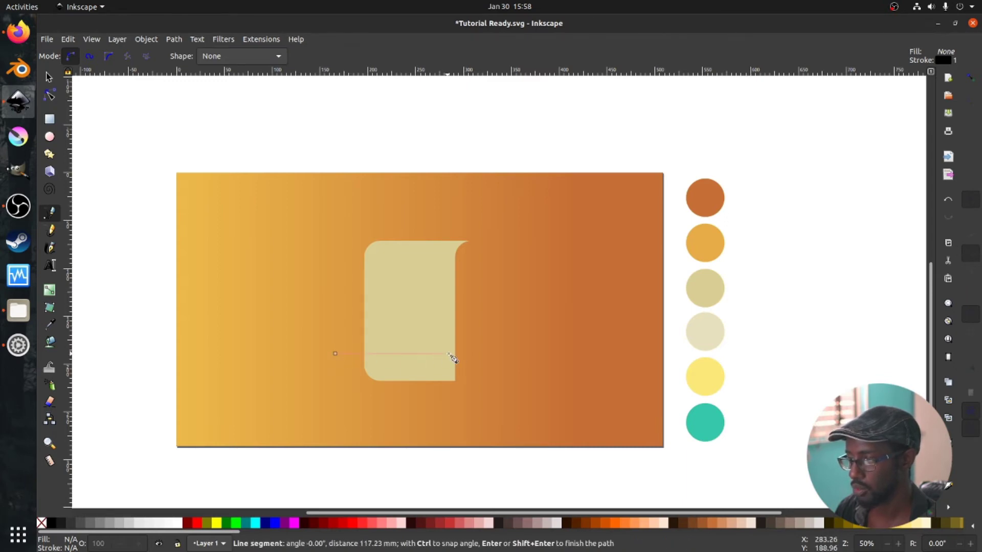
click(486, 354)
key(Return)
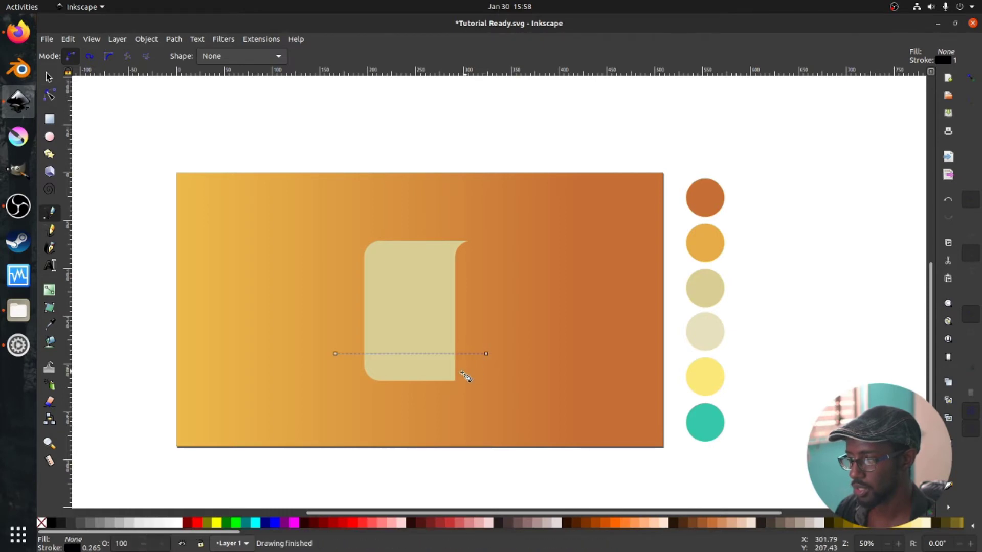
Divide the khaki shape along the horizontal line with the Division path operation and delete the piece below the line.
key(n)
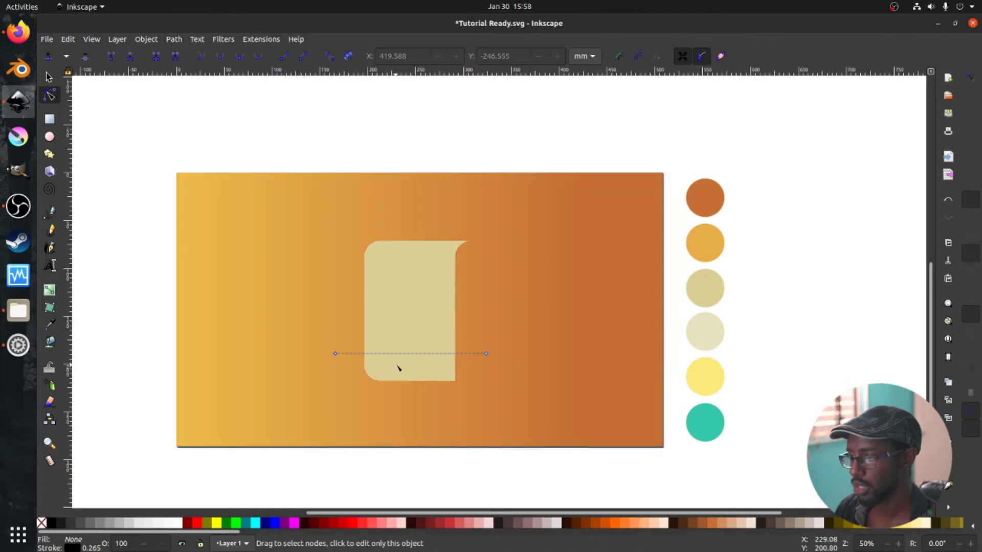
key(s)
shift+click(420, 366)
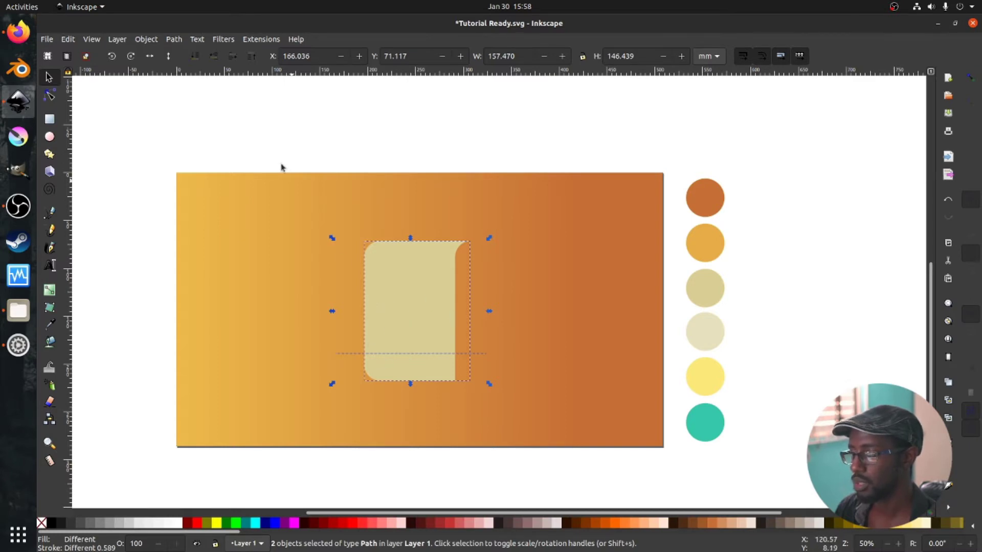
click(174, 39)
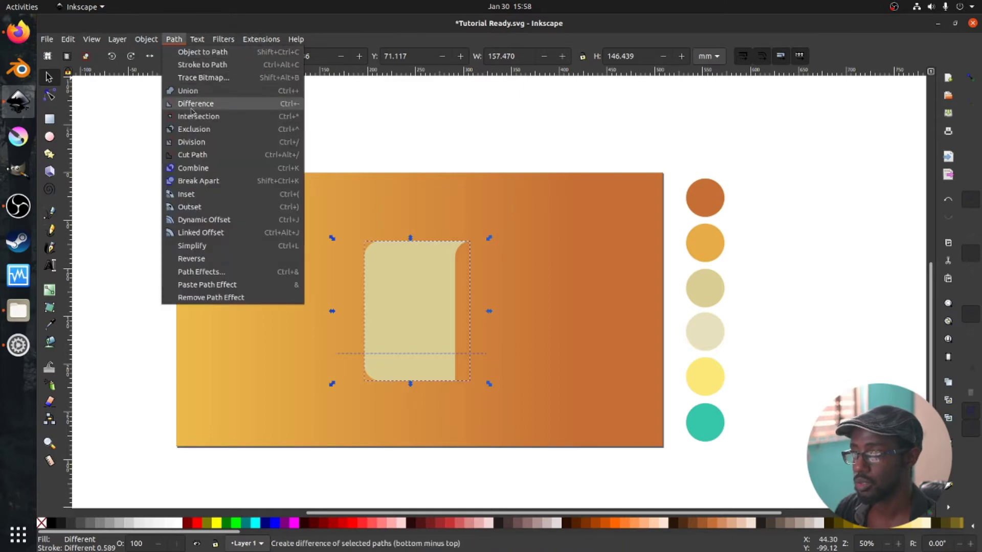
click(214, 142)
click(250, 234)
click(403, 368)
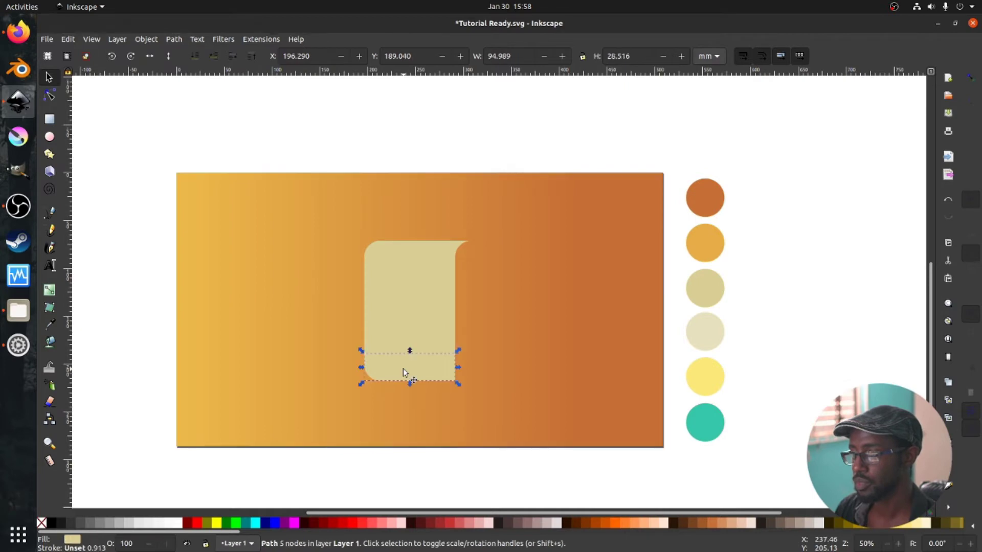
key(Delete)
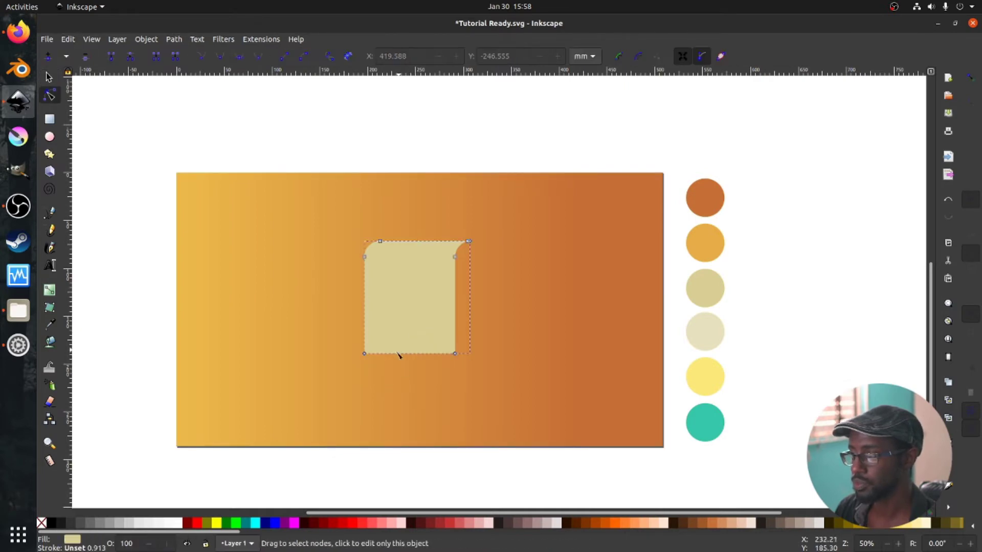
Move the khaki shape's bottom edge nodes straight down to make the shape about 136 mm tall.
click(397, 351)
key(n)
drag(351, 368, 456, 372)
key(s)
click(489, 355)
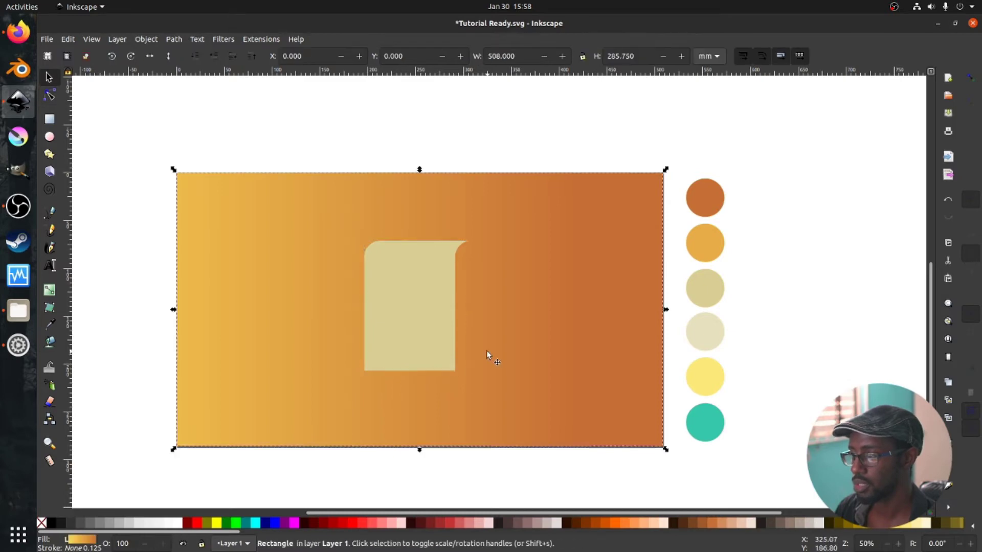
scroll(448, 267, up, 2)
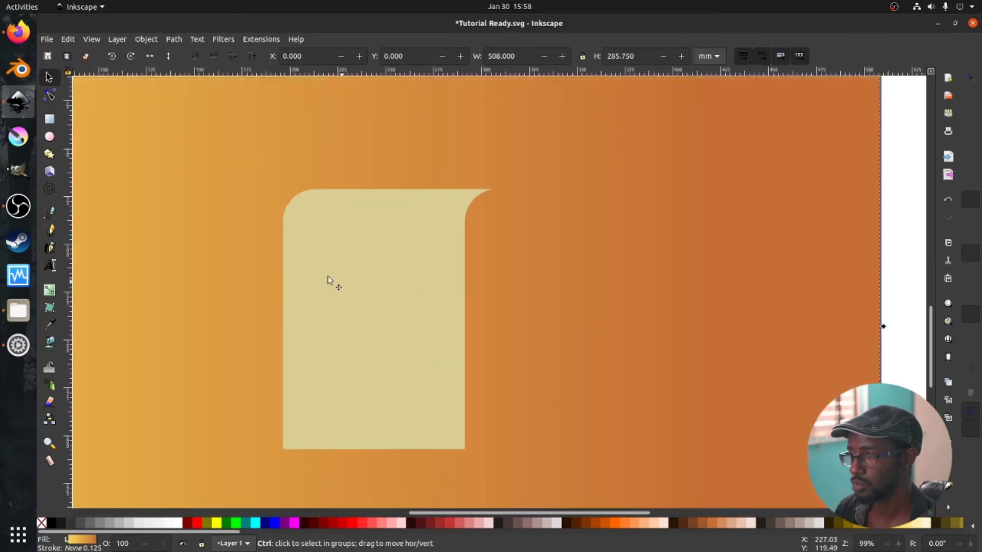
scroll(483, 256, down, 2)
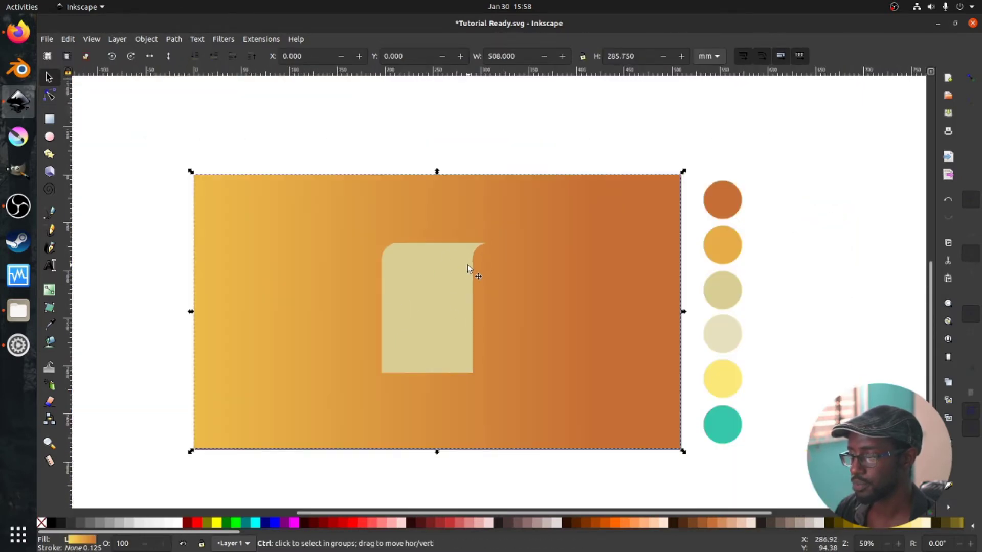
Duplicate the khaki shape flipped both vertically and horizontally, and place the copy over the original's body so its curled end extends below.
click(464, 278)
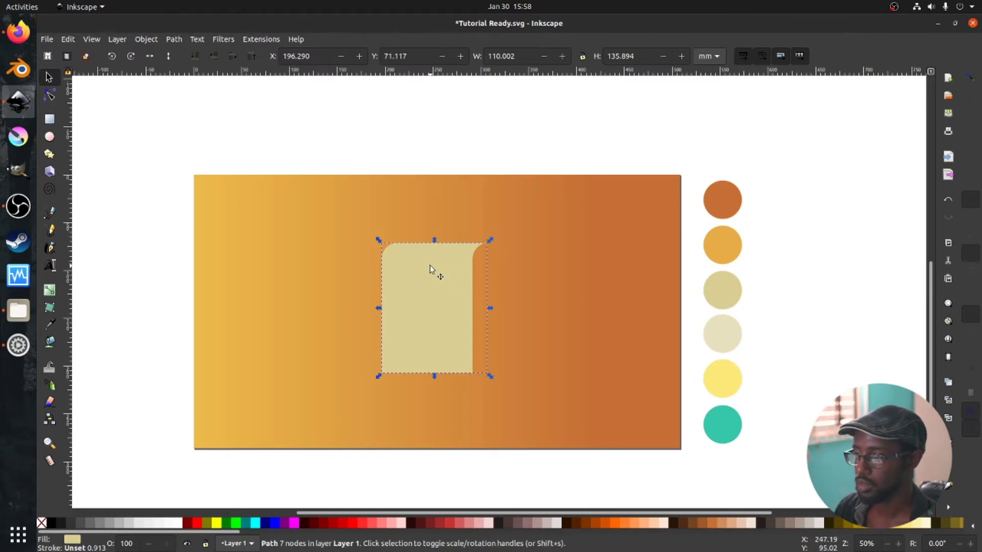
key(ctrl+d)
drag(430, 271, 427, 338)
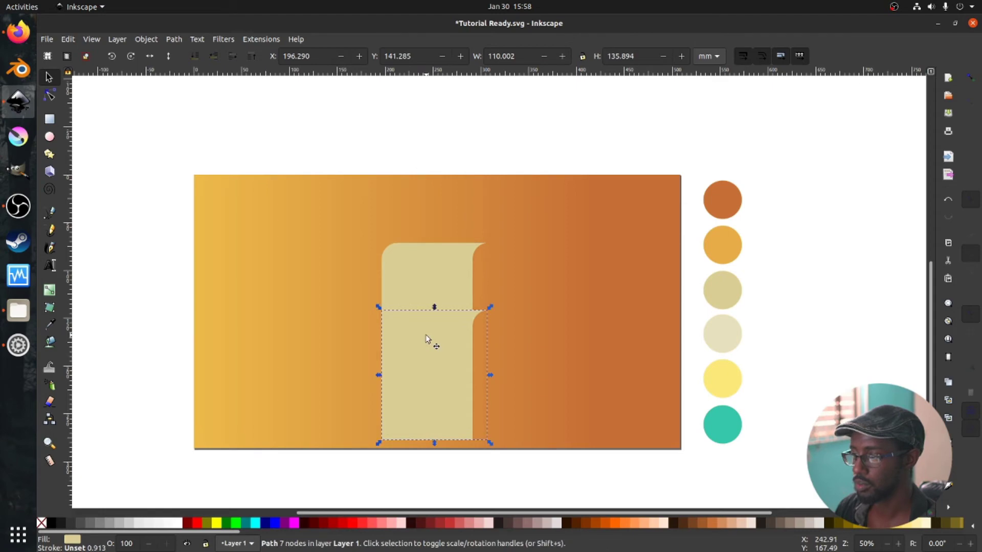
click(168, 59)
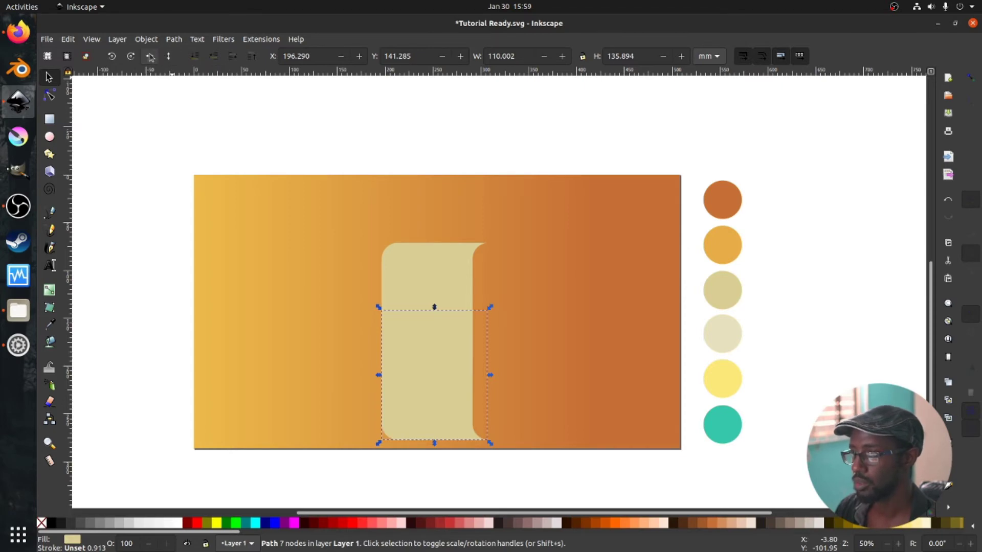
click(150, 57)
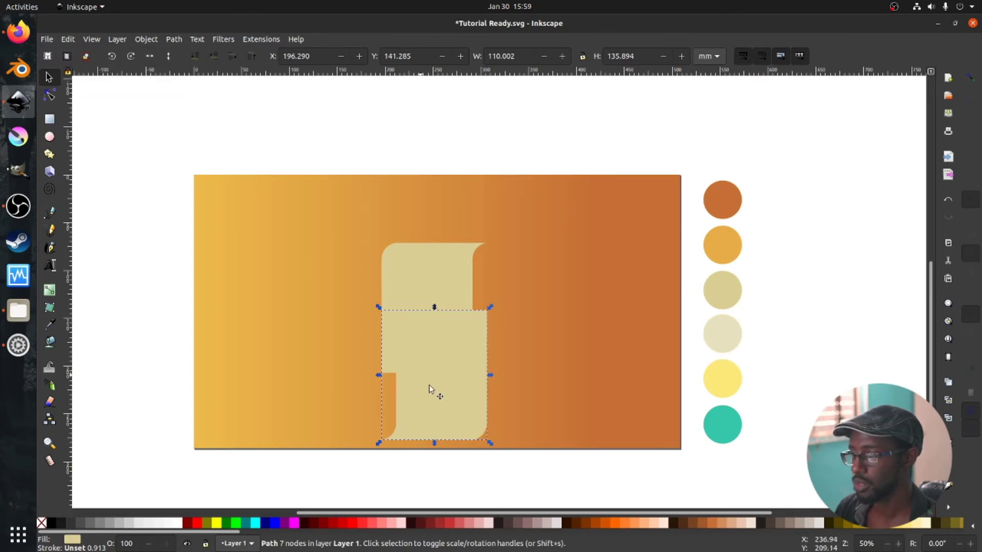
drag(430, 387, 420, 345)
Move the flipped copy's top edge nodes down so only a bottom strip about 34 mm high remains.
key(n)
drag(359, 258, 502, 307)
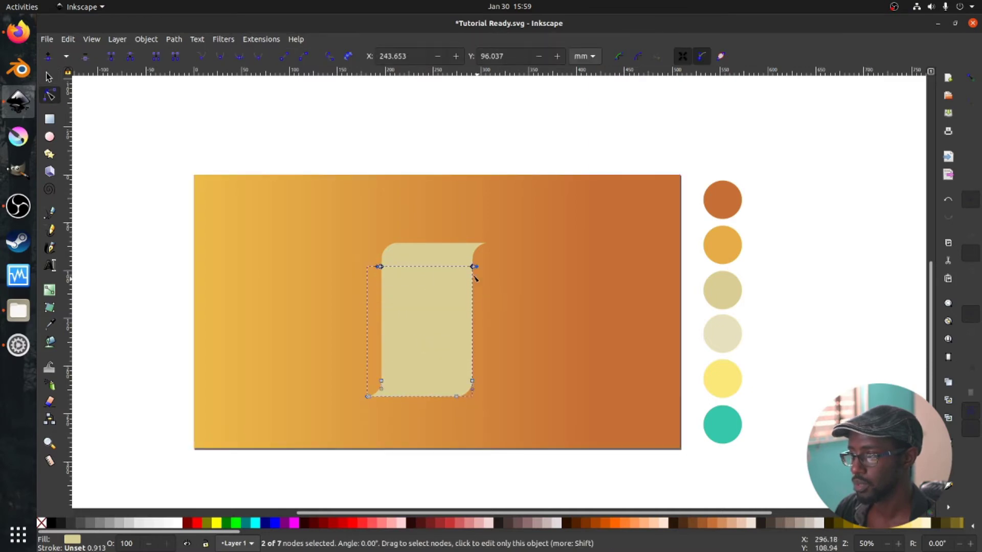
drag(472, 266, 474, 365)
key(s)
click(496, 399)
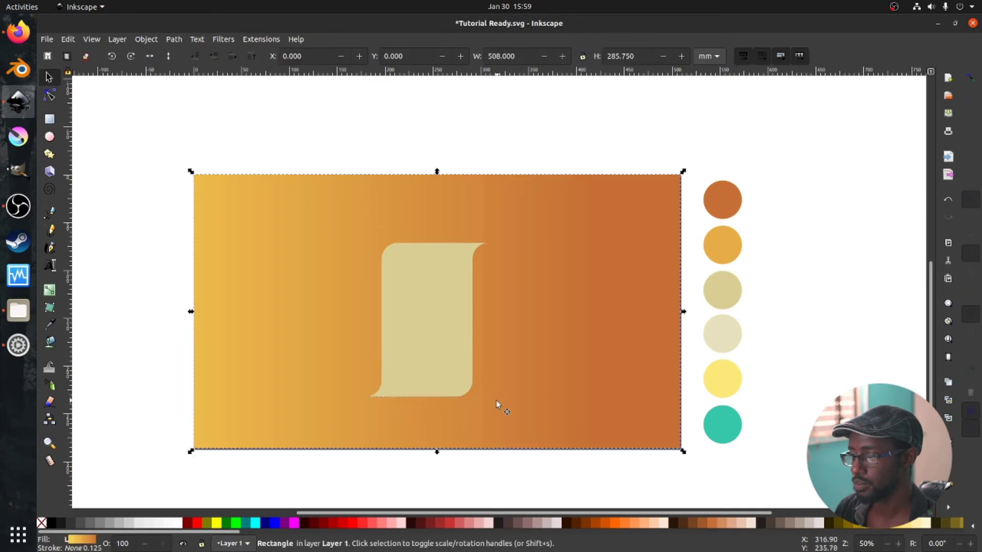
Try to centre the bottom strip and the main khaki shape on a shared vertical axis, relative to the selection area.
click(437, 392)
drag(429, 391, 430, 390)
shift+click(438, 321)
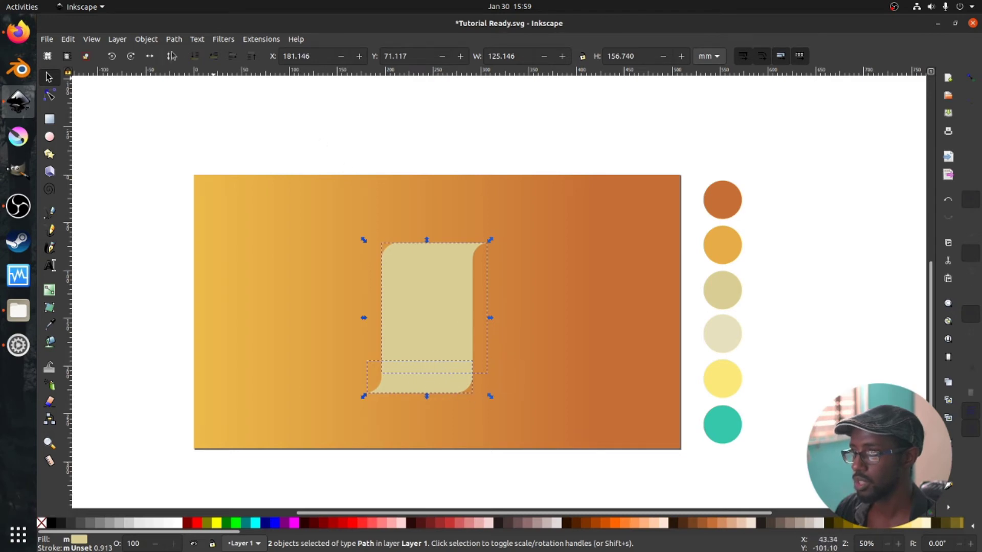
click(147, 39)
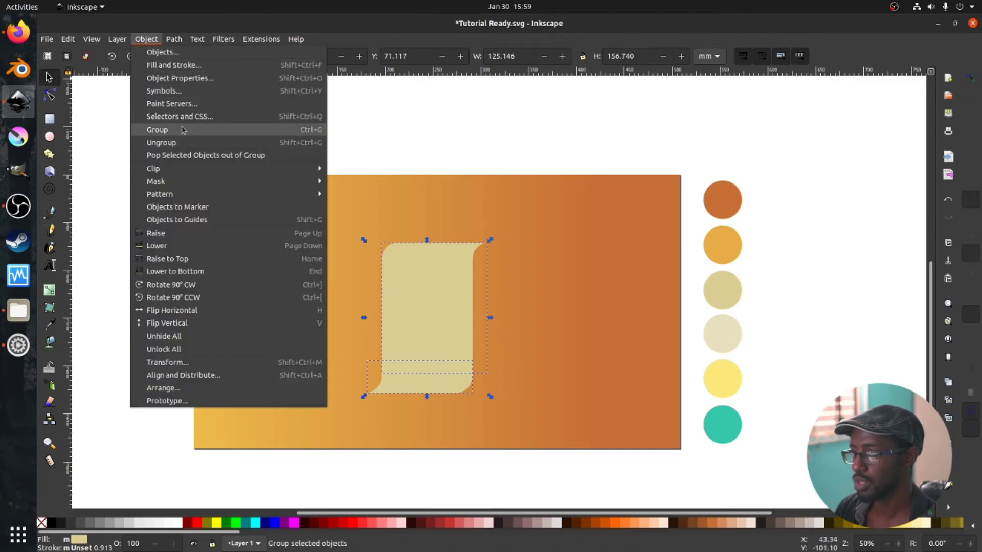
click(217, 377)
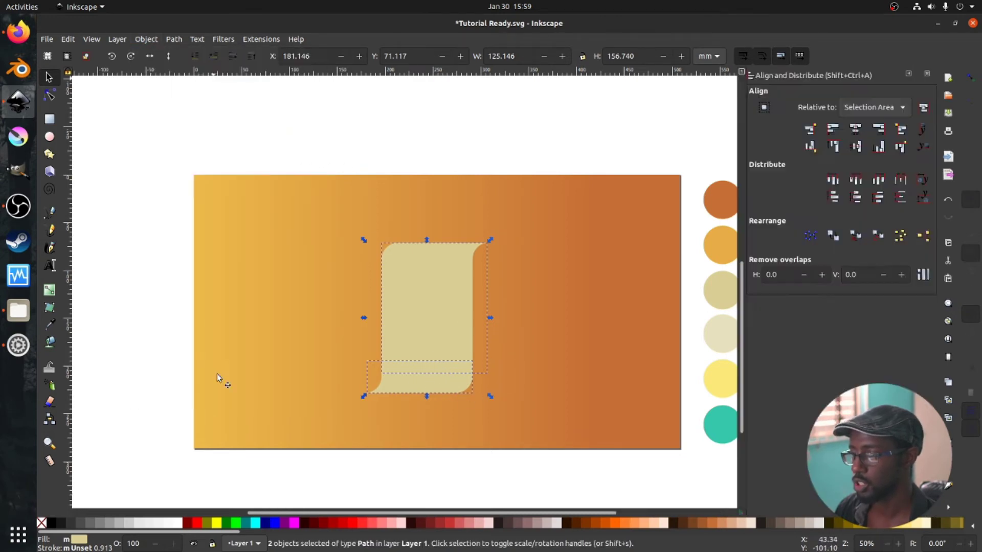
click(854, 132)
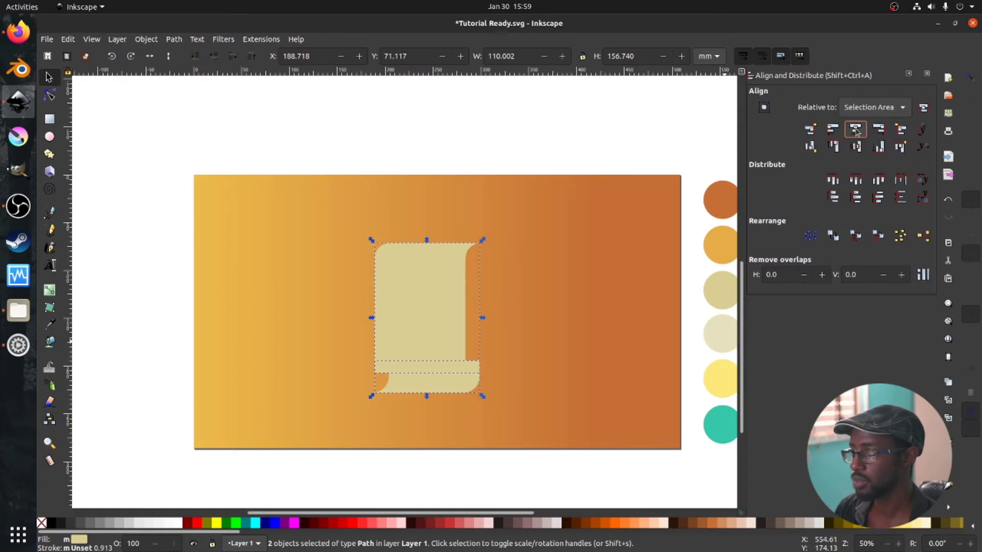
key(ctrl+z)
click(513, 371)
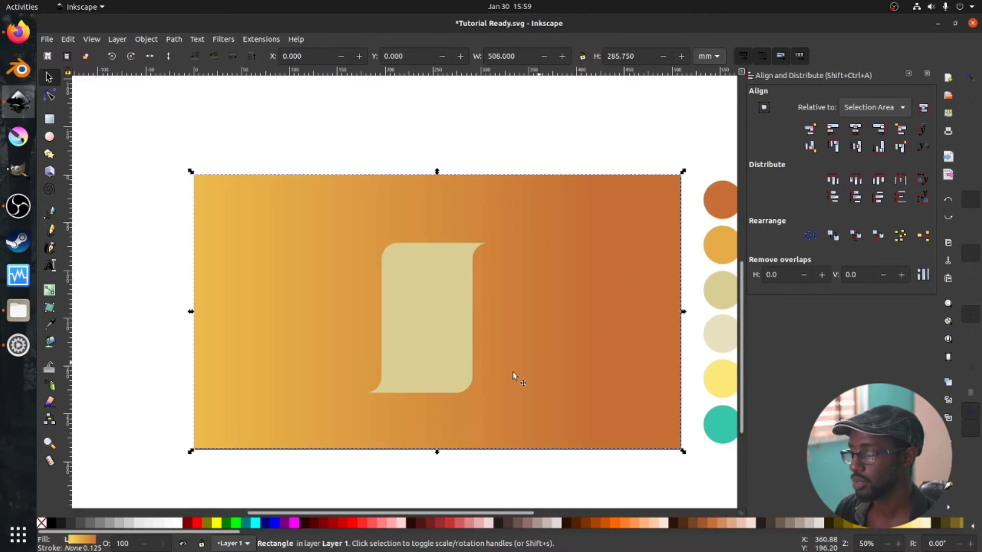
Enable snapping for nodes and paths, and snap the bottom strip to the lower edge of the main khaki shape.
scroll(459, 395, up, 1)
drag(458, 383, 459, 390)
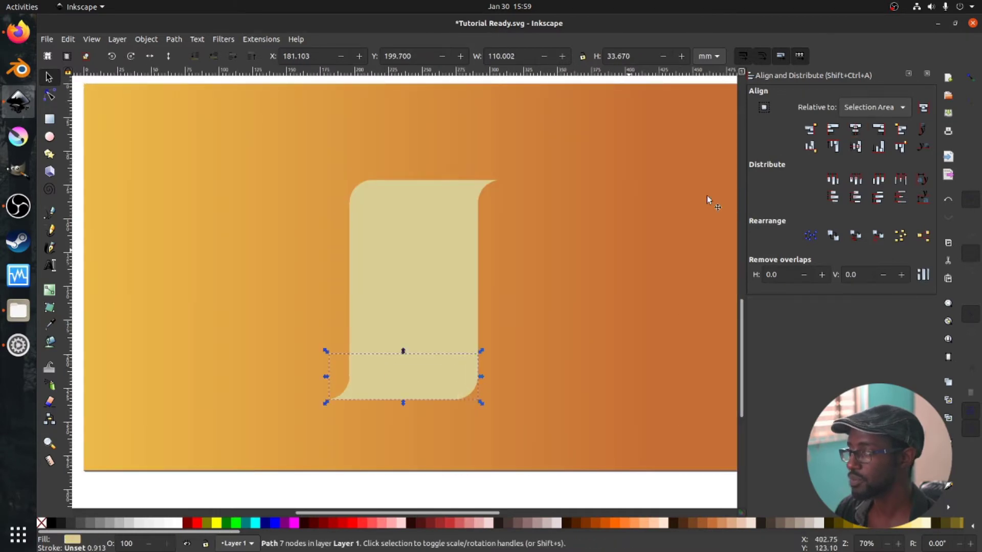
click(927, 76)
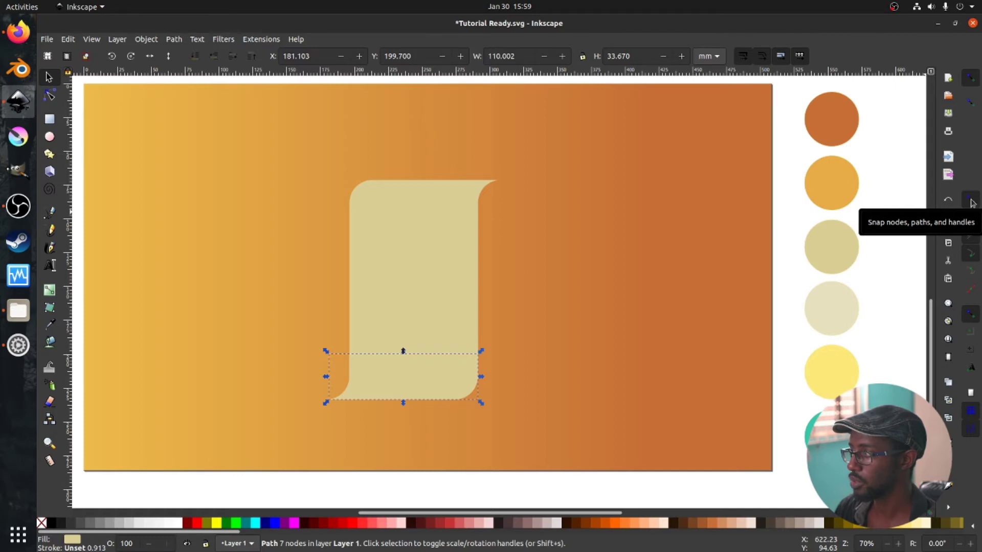
drag(474, 381, 465, 391)
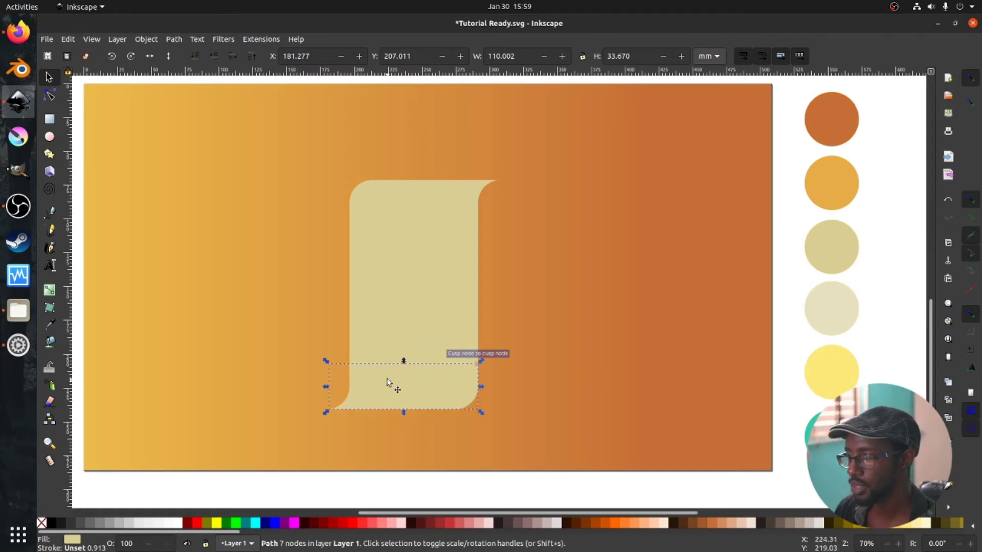
click(564, 330)
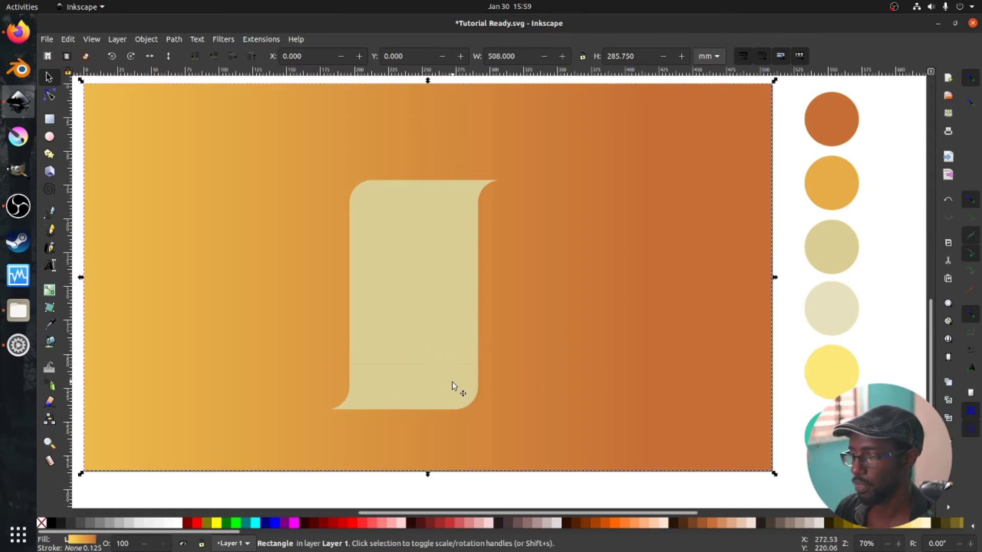
click(453, 384)
shift+click(453, 337)
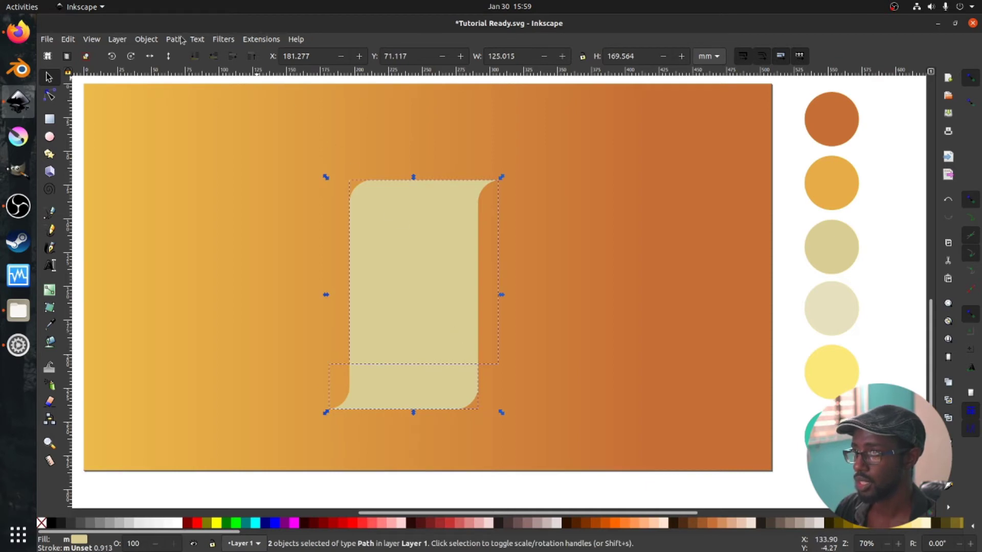
click(566, 254)
scroll(504, 254, down, 1)
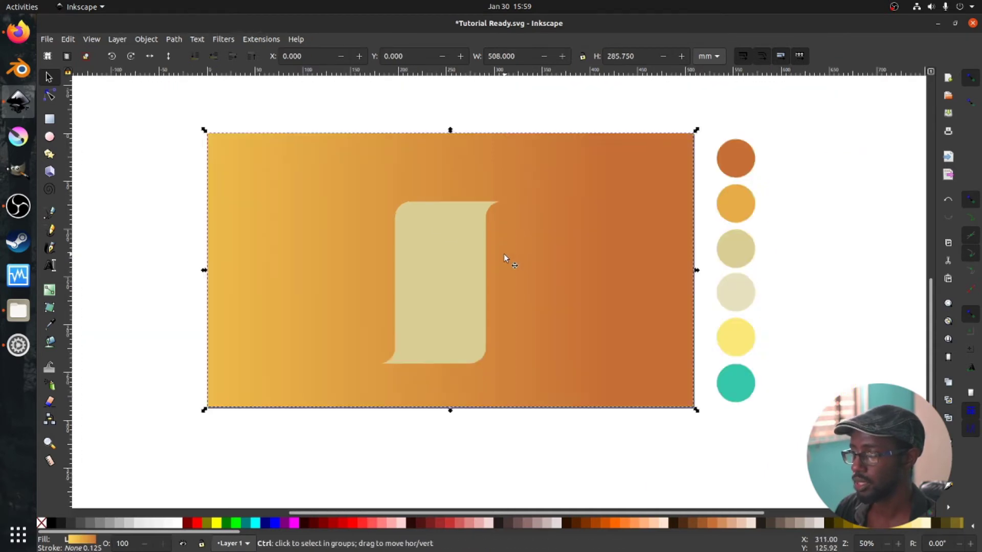
scroll(501, 257, down, 1)
scroll(499, 265, up, 1)
Place a horizontally flipped copy of the bottom strip near the khaki shape's top and fill it with the yellow palette colour.
click(450, 341)
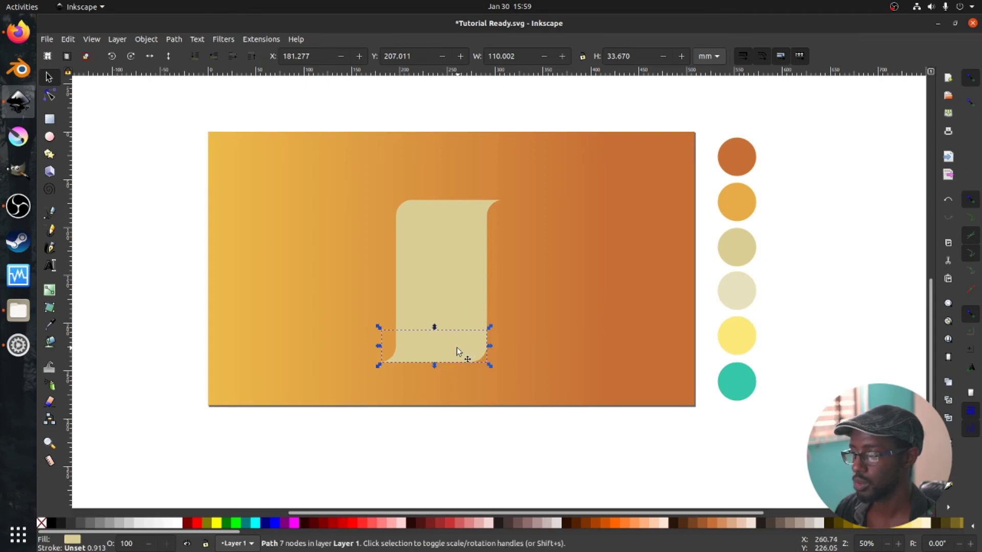
drag(456, 348, 455, 225)
click(152, 57)
key(d)
click(739, 333)
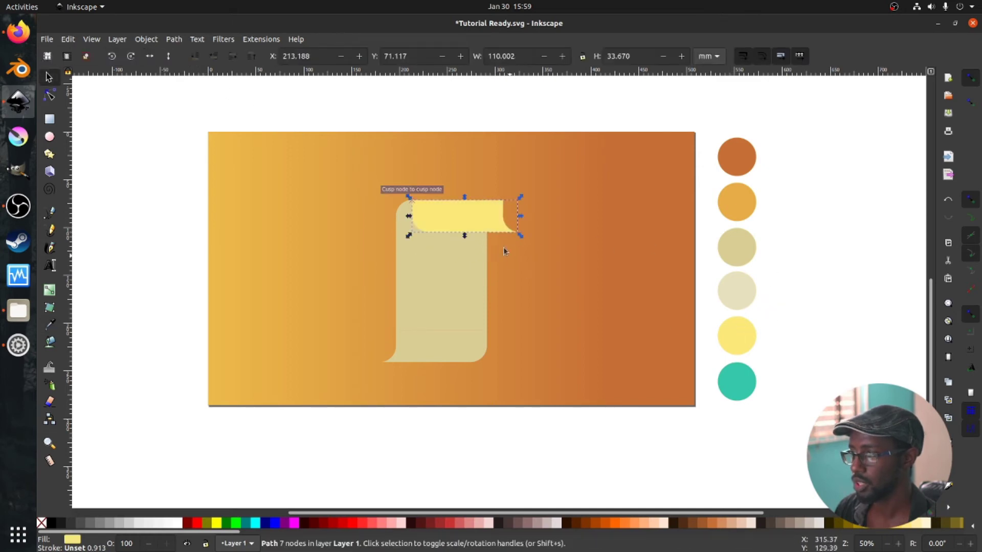
Flip the yellow copy back horizontally, align it with the khaki shape's top at X about 196 mm, and lower it behind that shape.
click(149, 55)
drag(494, 216, 485, 221)
click(214, 56)
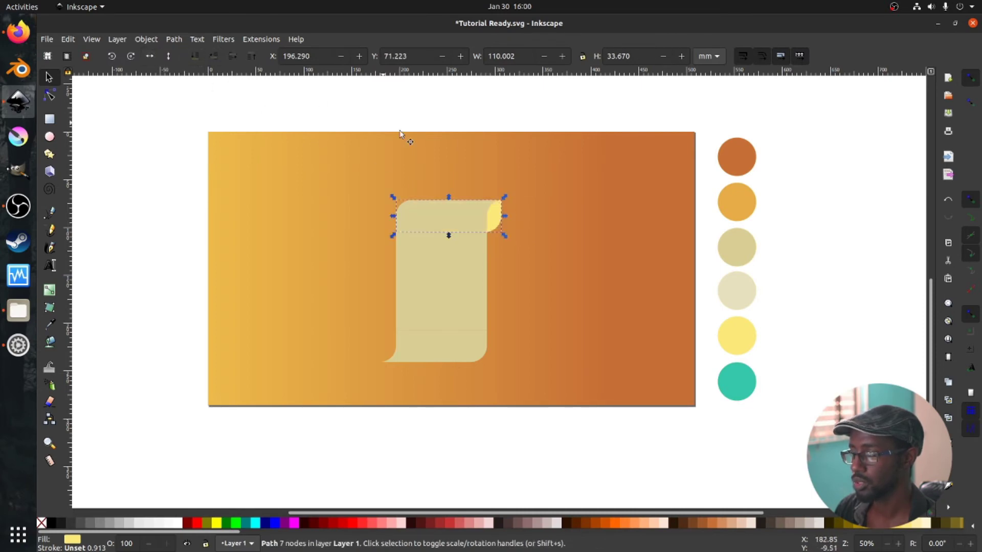
Flip the yellow copy vertically so its curled tail points up-left, and set it aside to the right of the khaki shape.
click(150, 59)
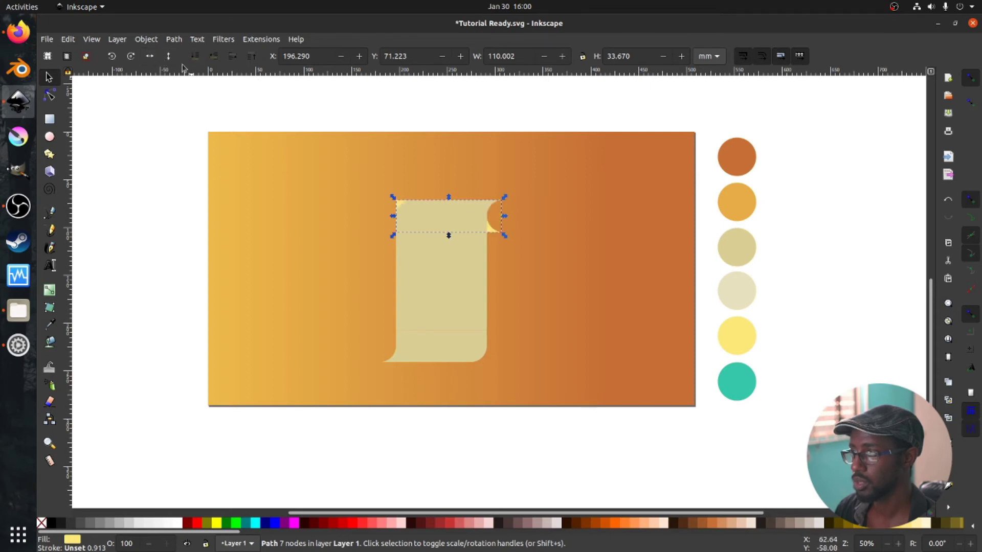
click(189, 57)
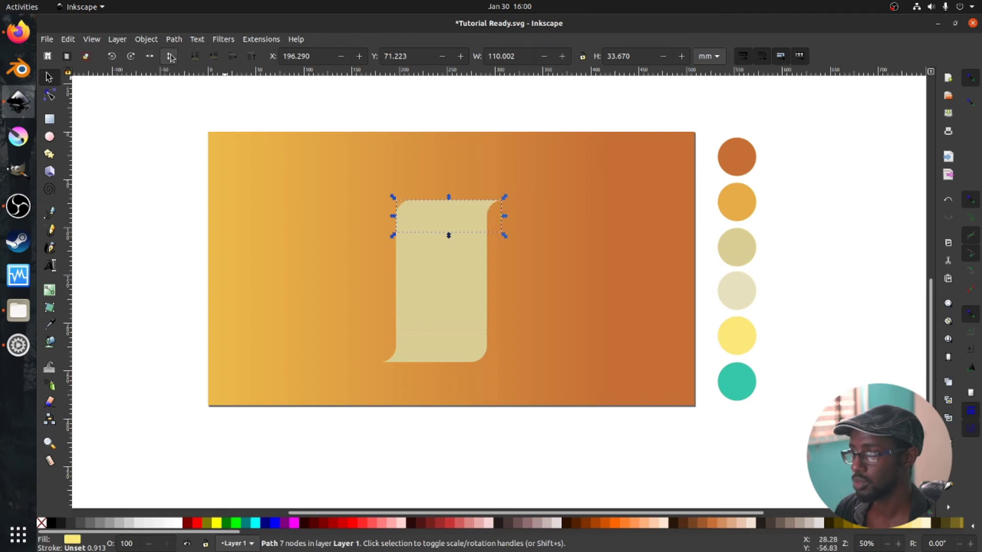
click(150, 58)
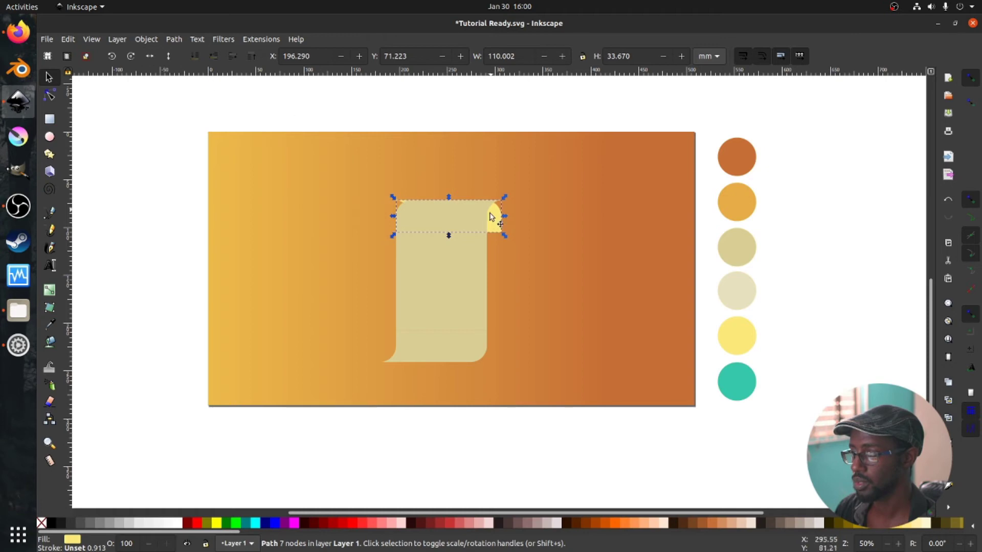
drag(492, 220, 640, 225)
Place a copy of the khaki bottom strip above the roll at Y about 20 mm and flip it vertically.
click(455, 343)
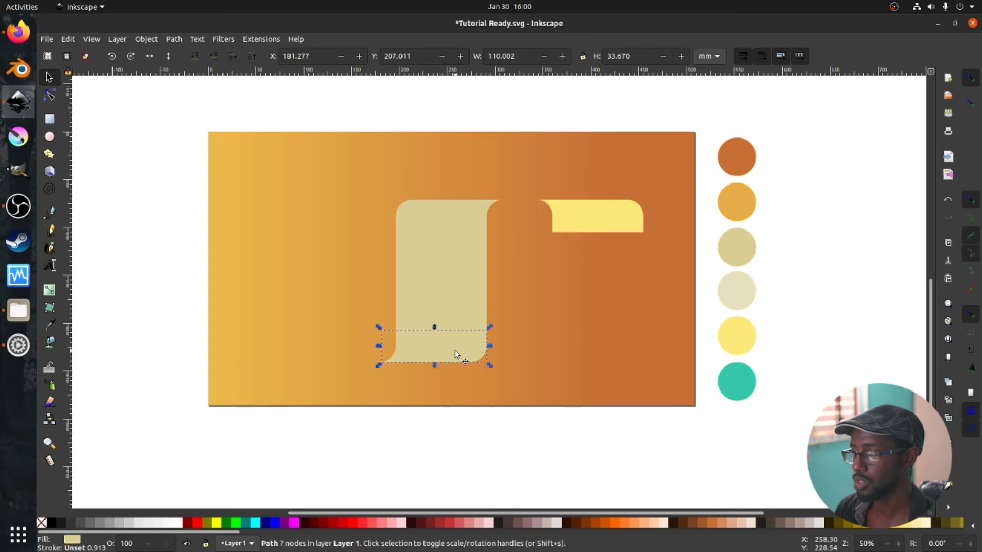
drag(455, 349, 455, 171)
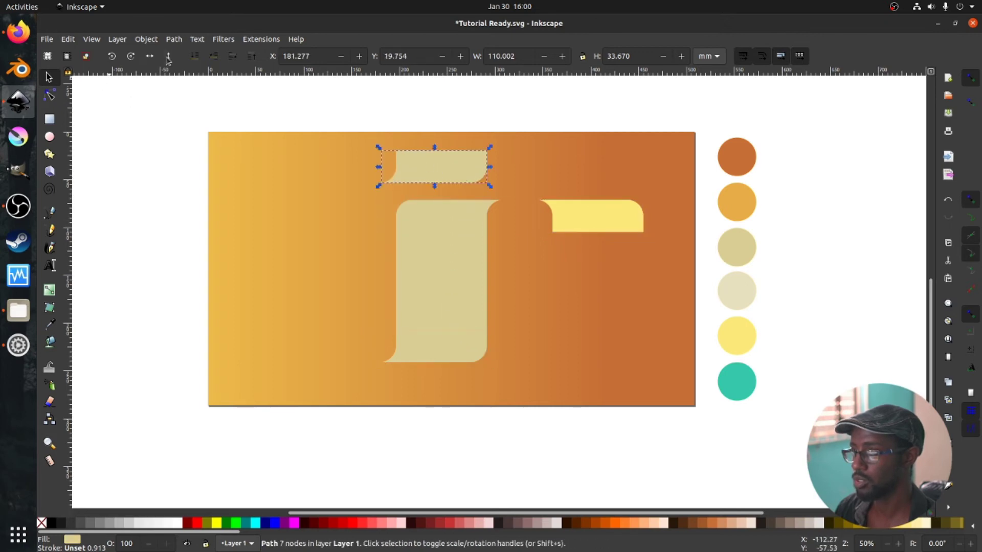
click(150, 57)
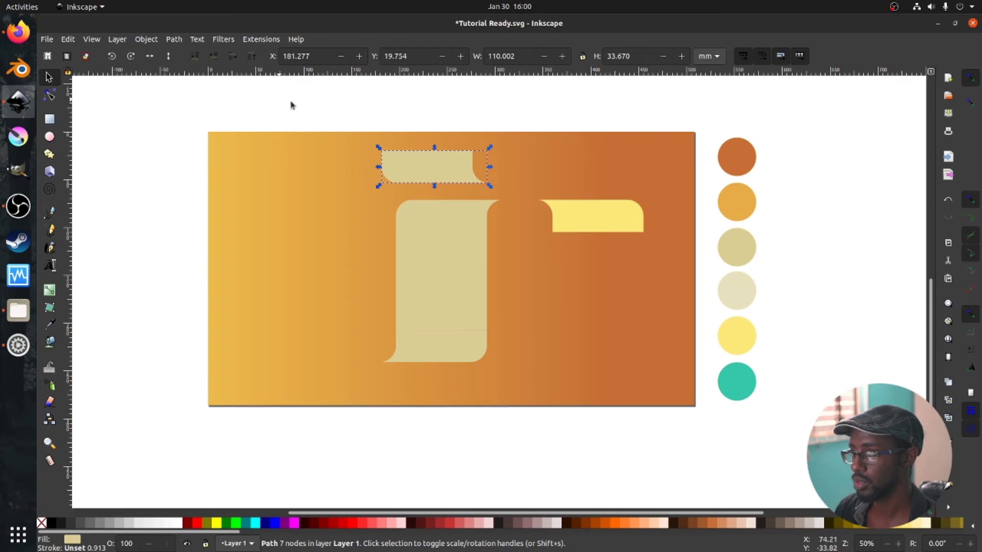
key(h)
click(169, 57)
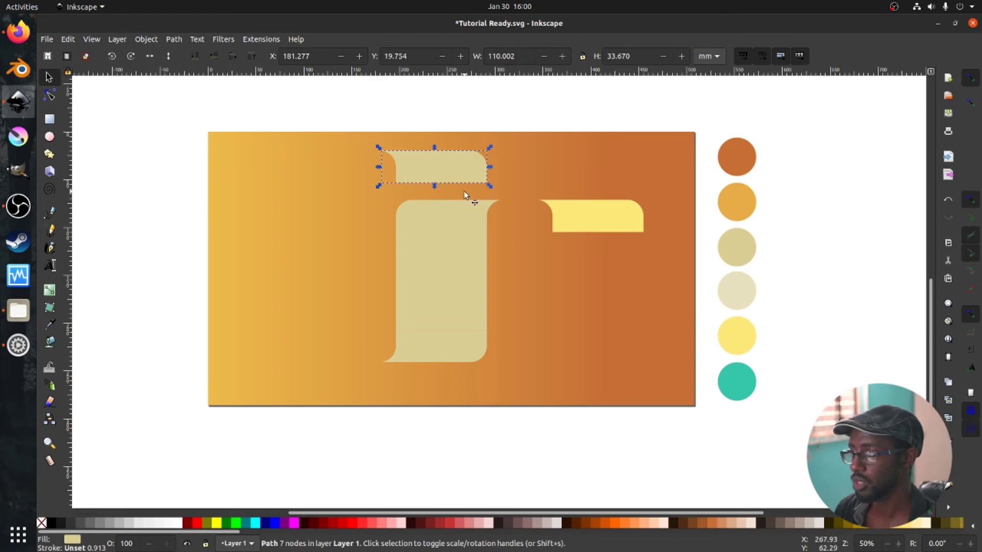
Discard the khaki strip copy above the roll and tuck the yellow curl behind the roll's upper-right corner at X 212.640, Y 71.019 mm.
drag(465, 185, 497, 228)
click(661, 219)
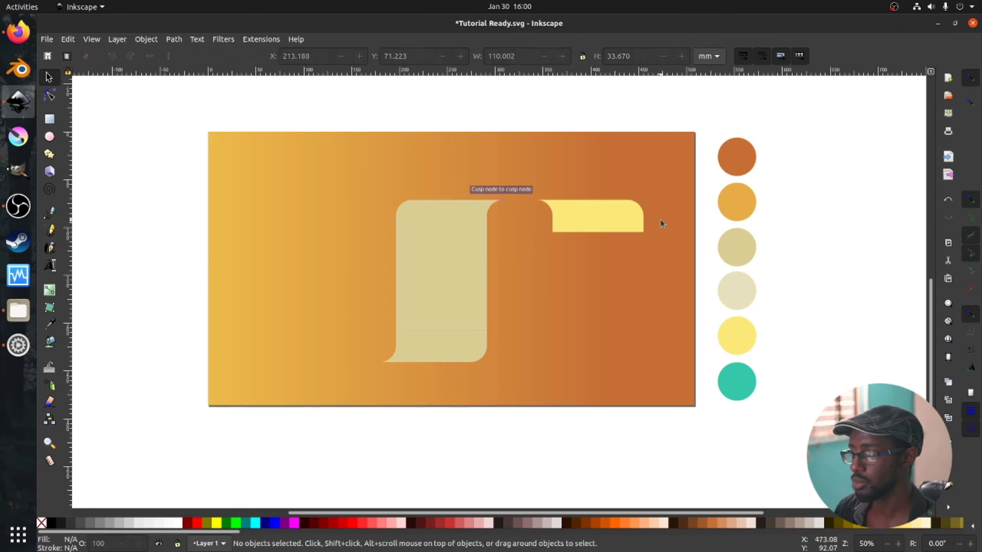
drag(609, 220, 489, 217)
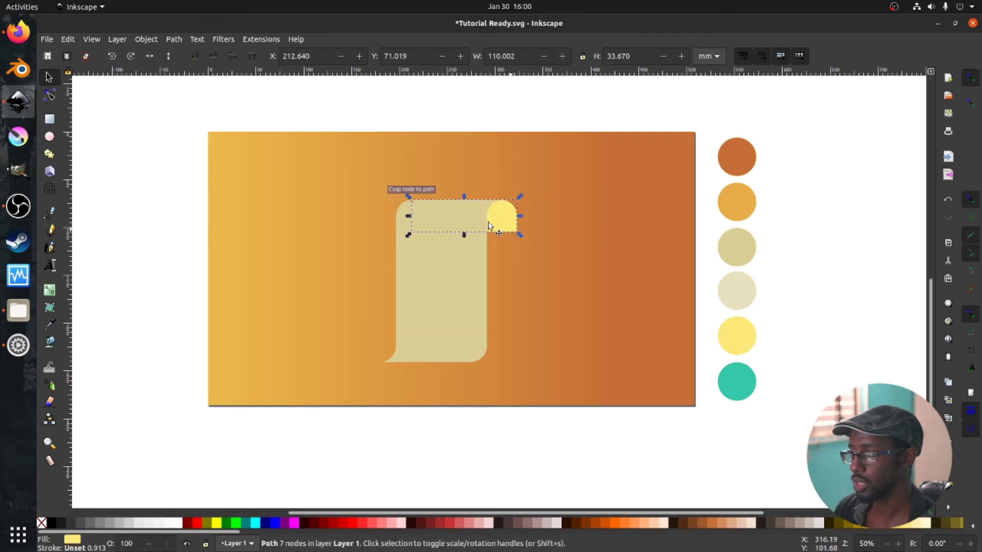
Lengthen the yellow curl at the roll's top to about 76 mm high by moving its two lower nodes down.
click(539, 233)
click(504, 228)
key(n)
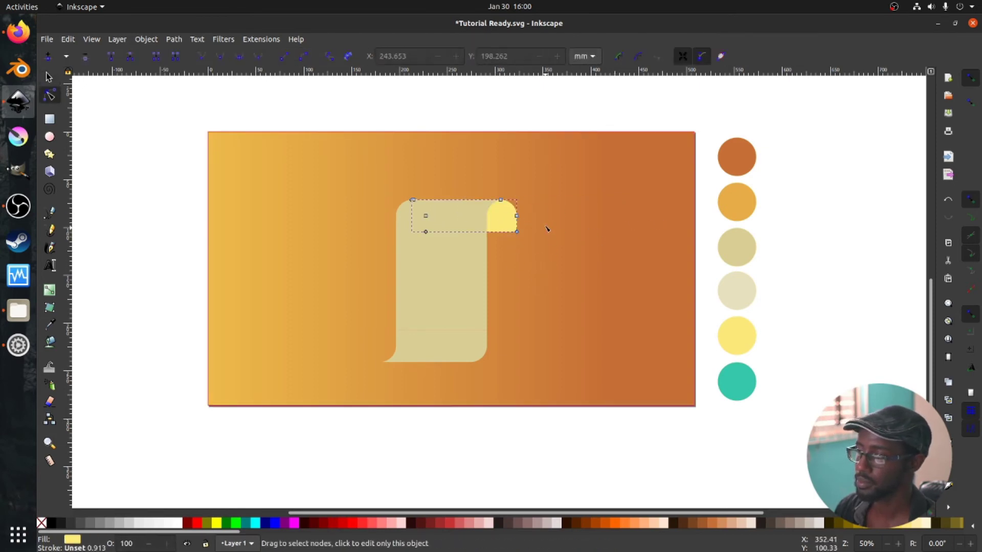
drag(546, 223, 432, 273)
key(s)
click(510, 307)
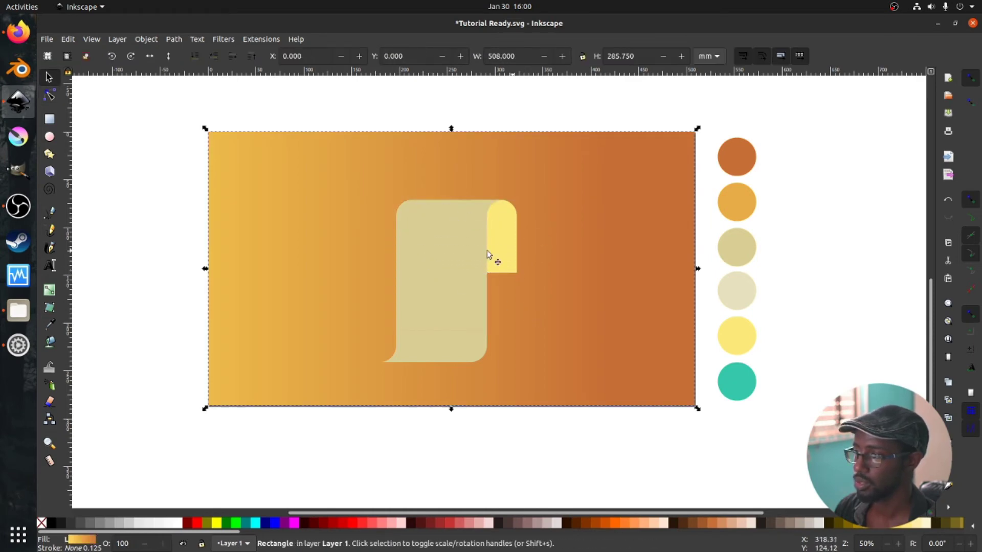
Place a copy of the lengthened yellow curl in front of the roll's lower-left area at X about 124 mm, Y about 167 mm.
click(511, 261)
key(Home)
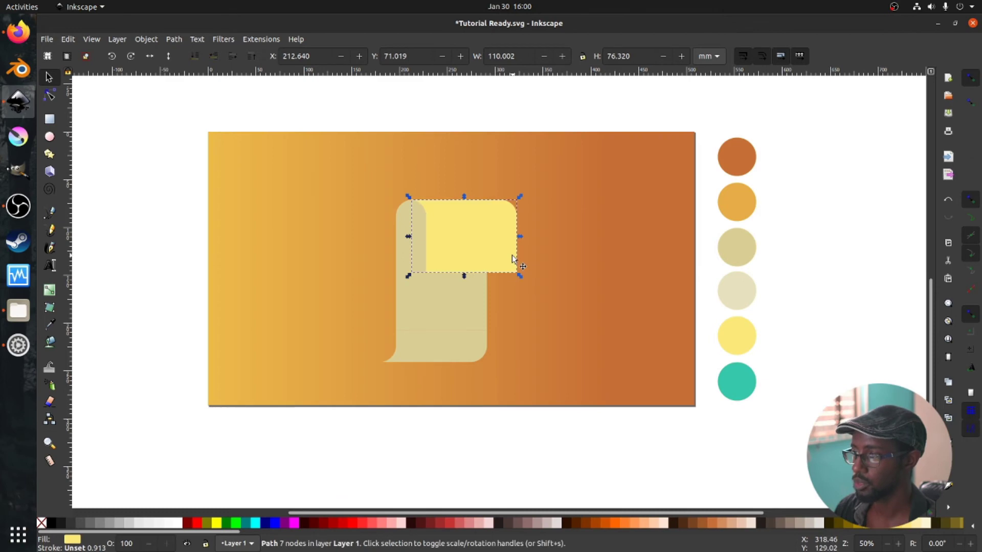
drag(514, 260, 425, 347)
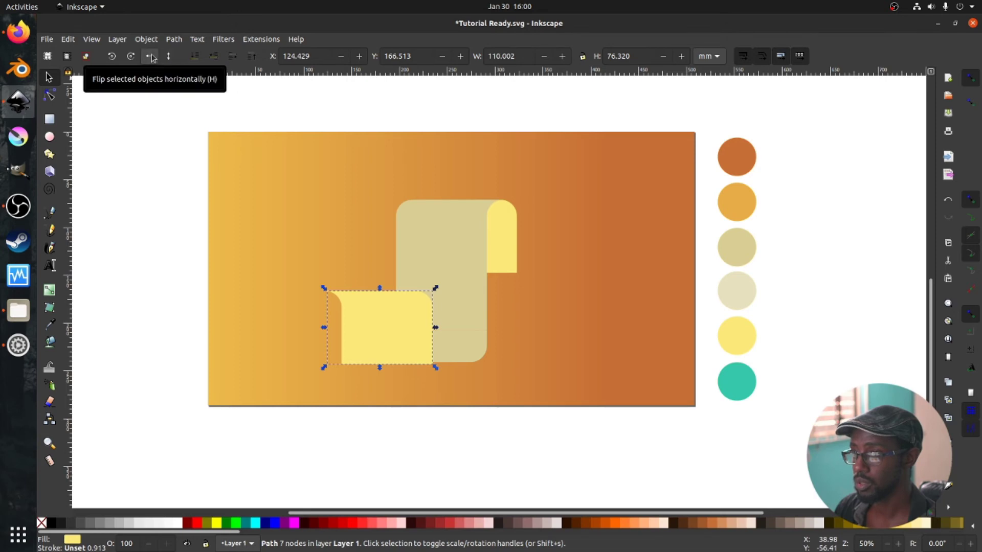
click(168, 56)
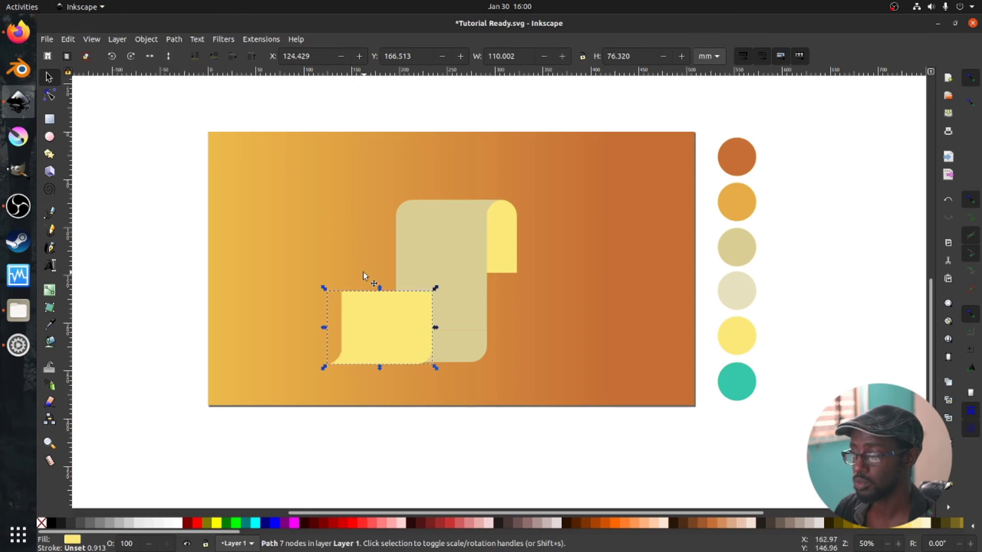
key(ctrl+z)
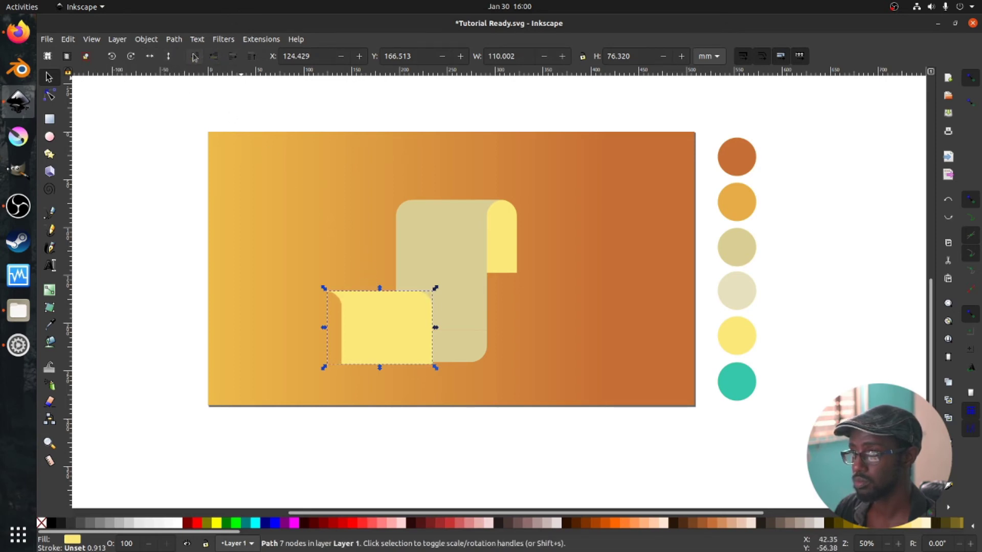
Align the yellow copy with the roll's bottom edge at X about 164 mm, Y about 164 mm, and flip it horizontally and vertically.
drag(387, 333, 418, 327)
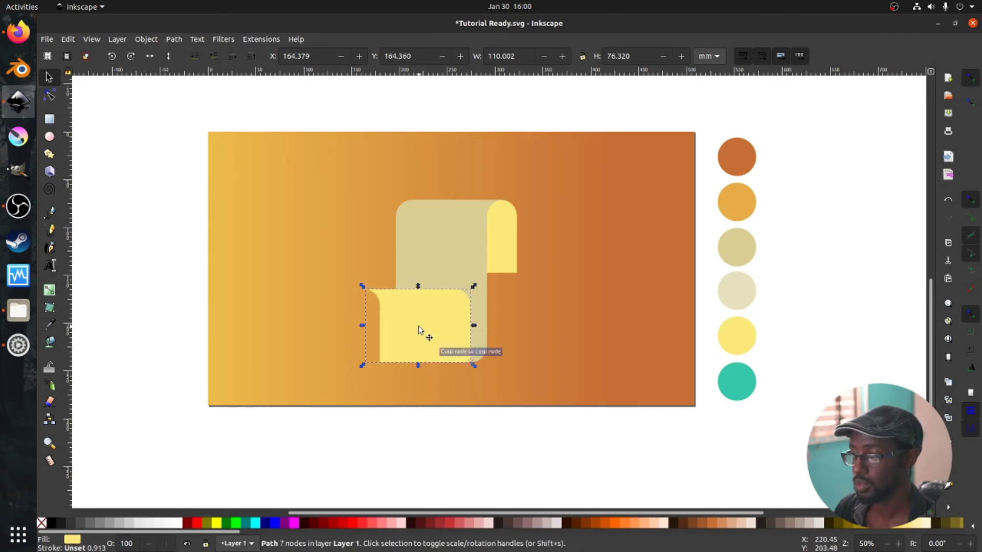
click(150, 56)
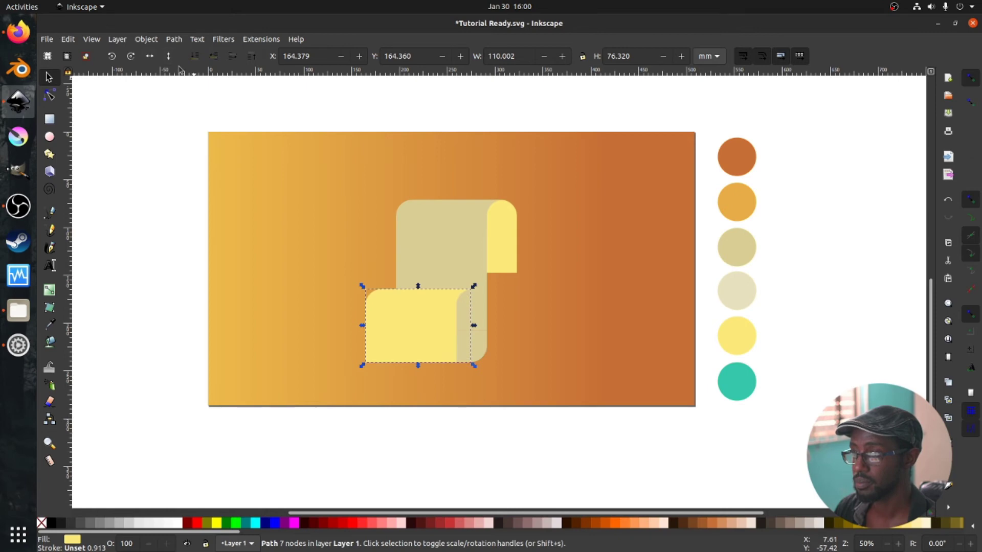
click(172, 59)
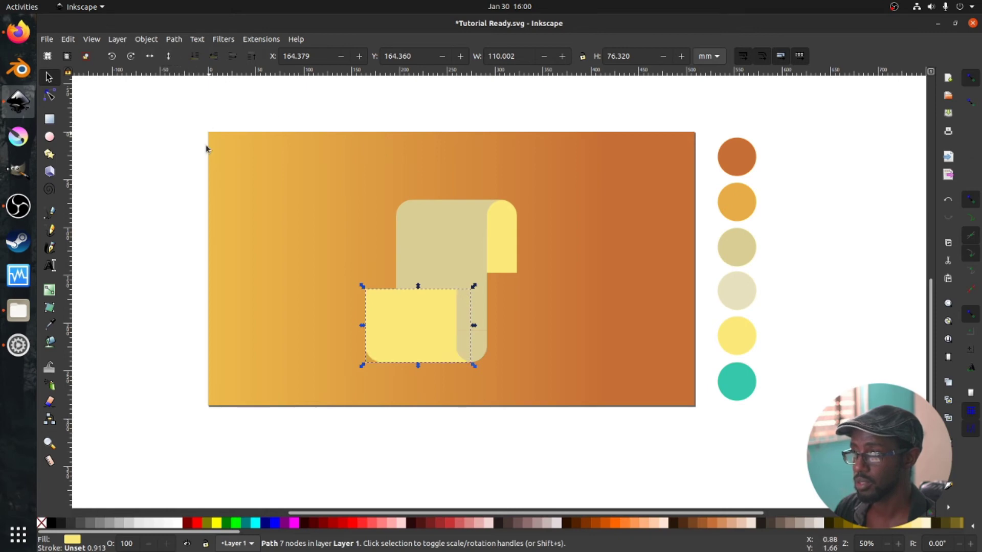
Shorten the bottom yellow curl by moving its two upper nodes down 30.50 mm.
key(n)
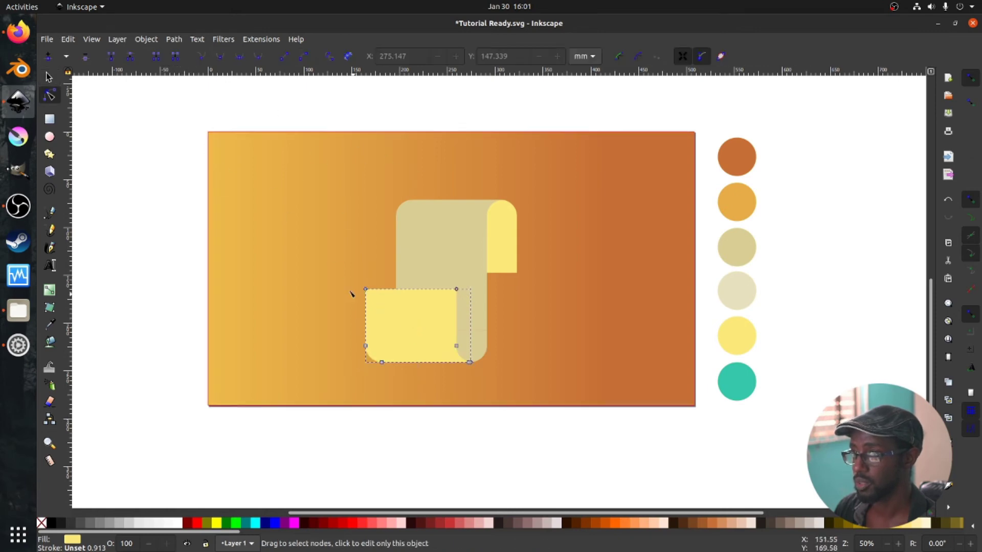
drag(341, 272, 459, 323)
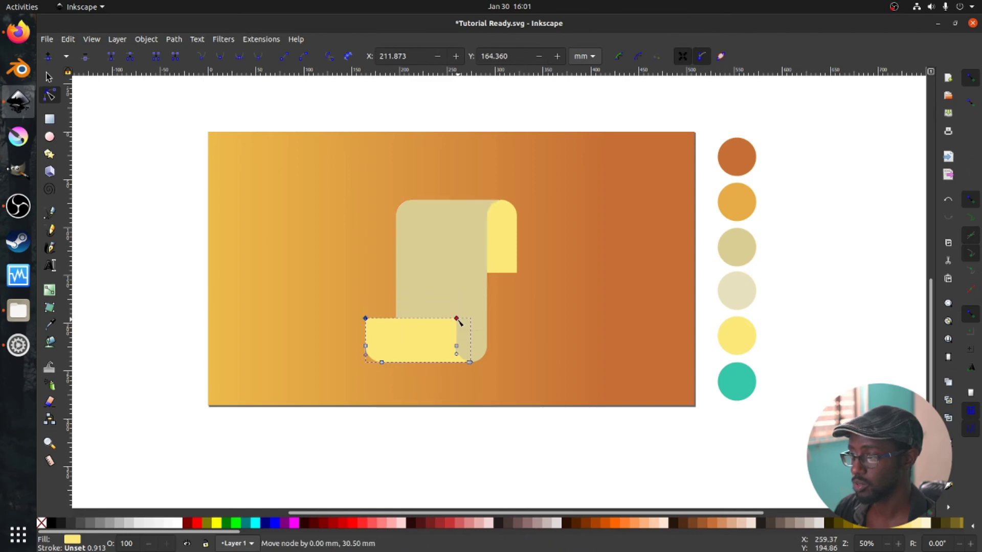
key(s)
Shorten the upper yellow curl by moving its two lower nodes up to Y about 109 mm.
click(521, 381)
click(507, 265)
key(n)
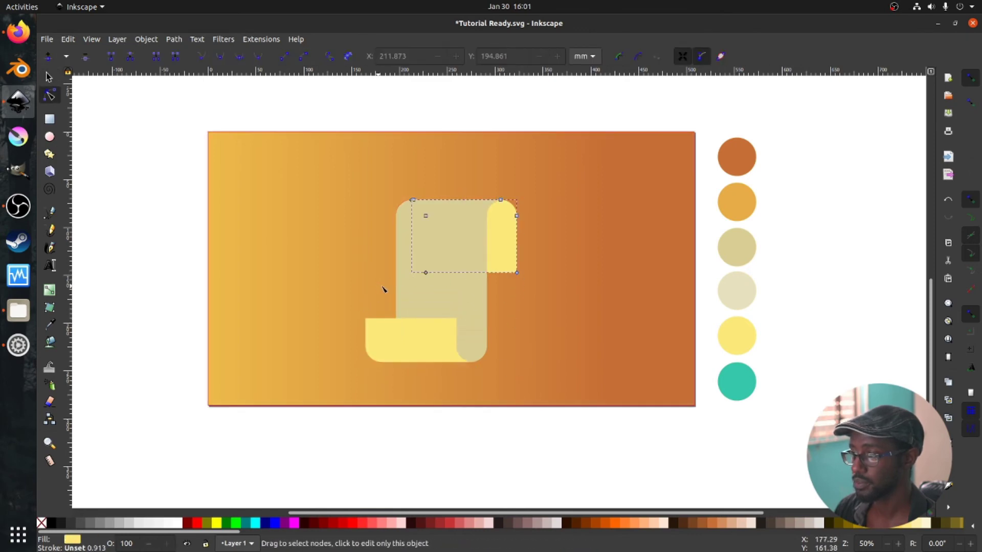
drag(384, 287, 518, 243)
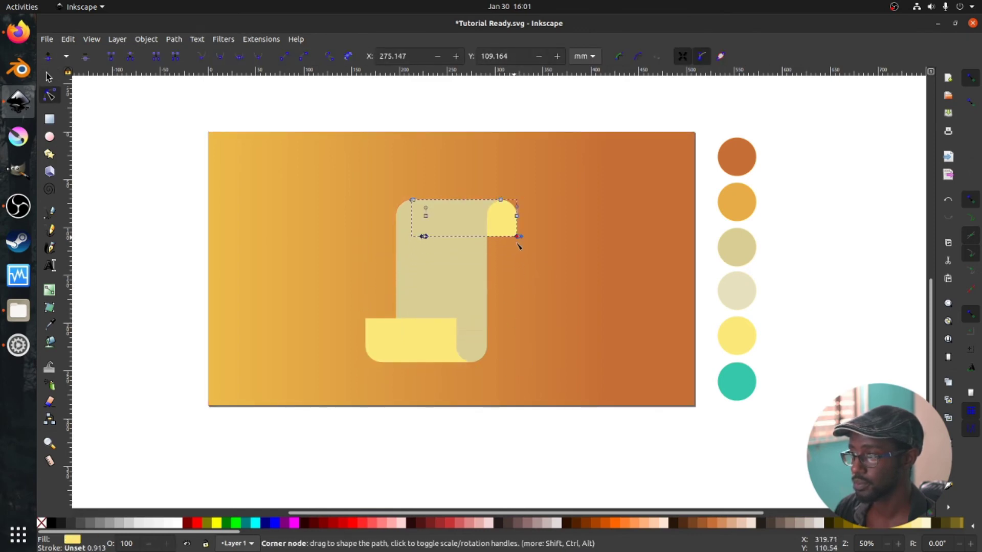
key(s)
click(500, 332)
Fine-tune the bottom yellow curl's two upper nodes so its top edge sits at Y about 200 mm.
click(419, 334)
key(n)
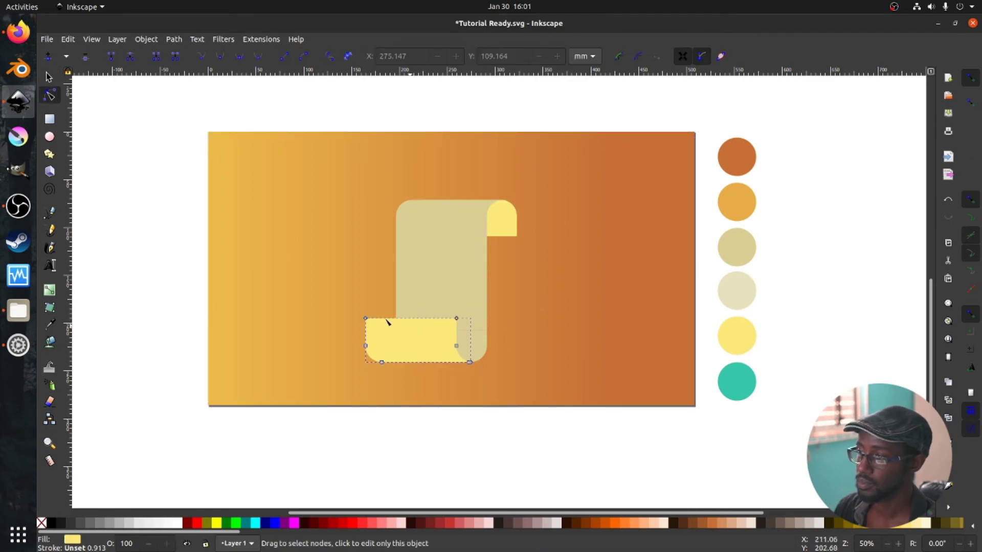
drag(291, 285, 459, 317)
key(s)
click(473, 247)
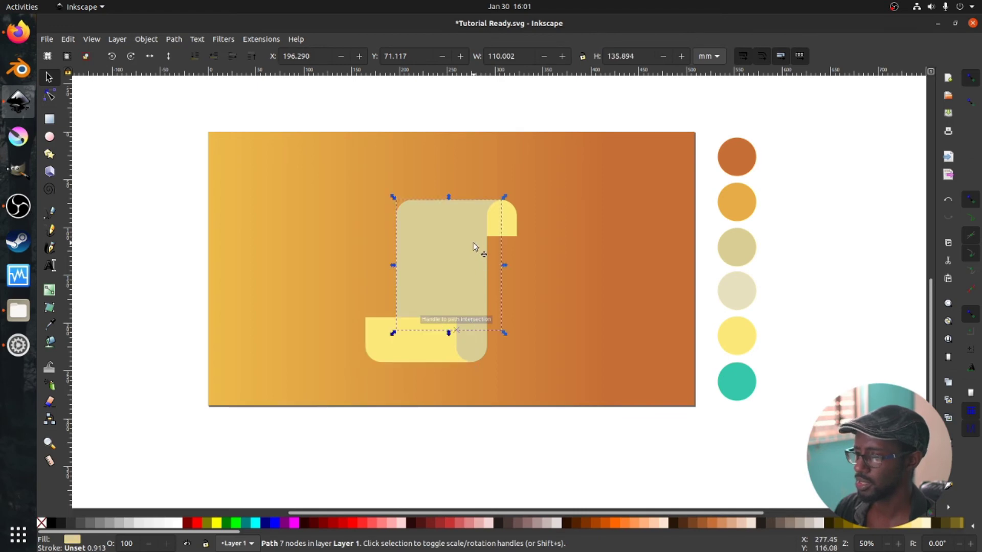
key(n)
click(401, 327)
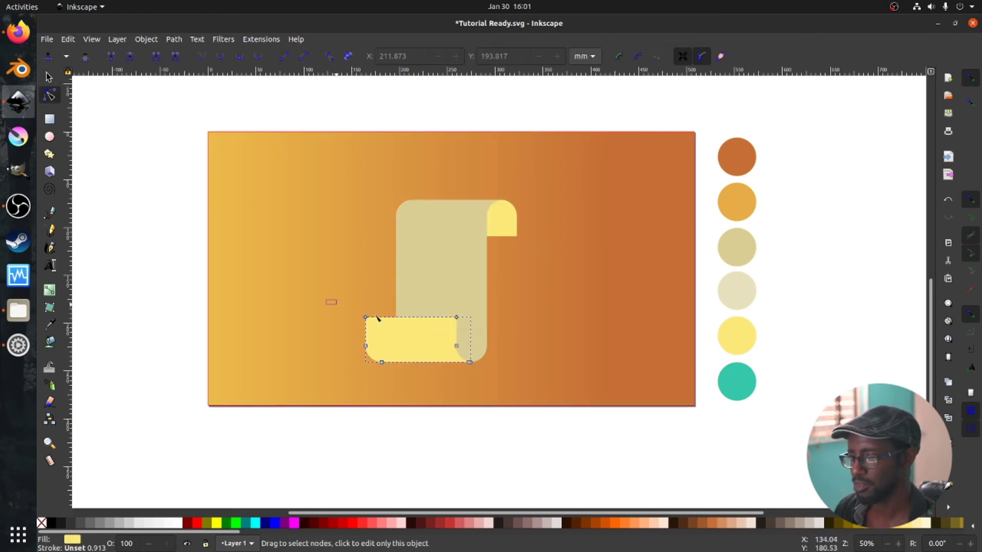
drag(329, 300, 479, 332)
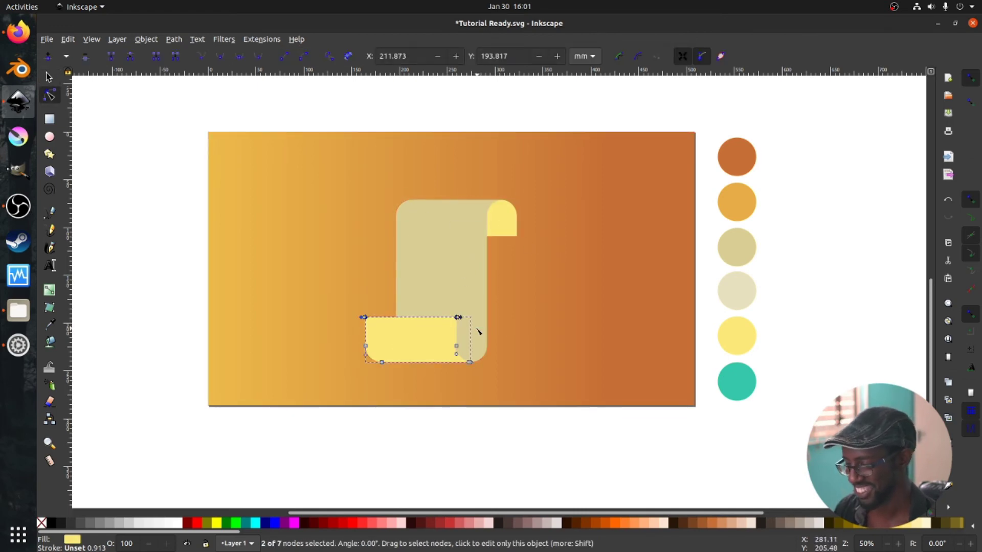
key(alt+Down)
key(alt+Down)
key(alt+Down)
key(alt+Down)
key(alt+Down)
key(alt+Down)
key(alt+Down)
key(alt+Down)
key(alt+Down)
key(alt+Down)
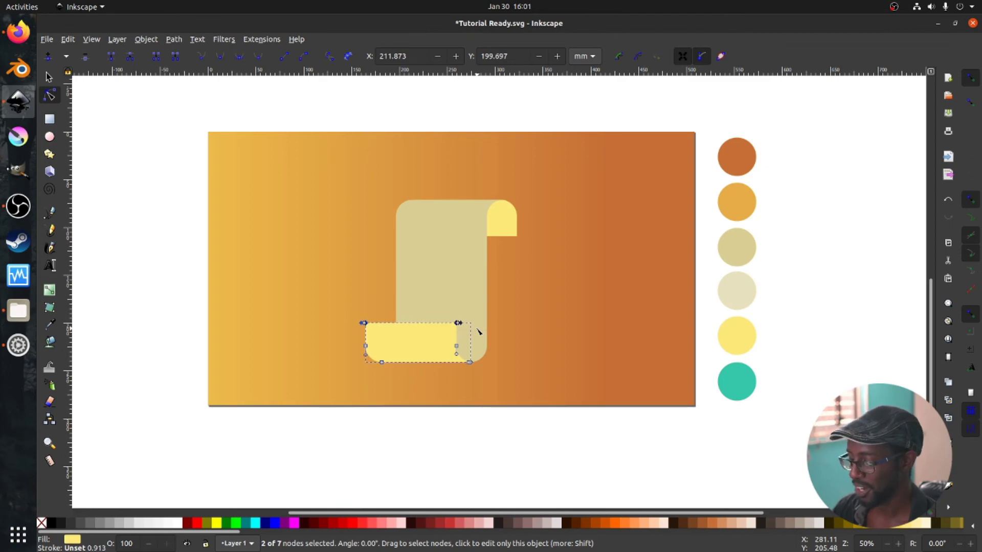
key(s)
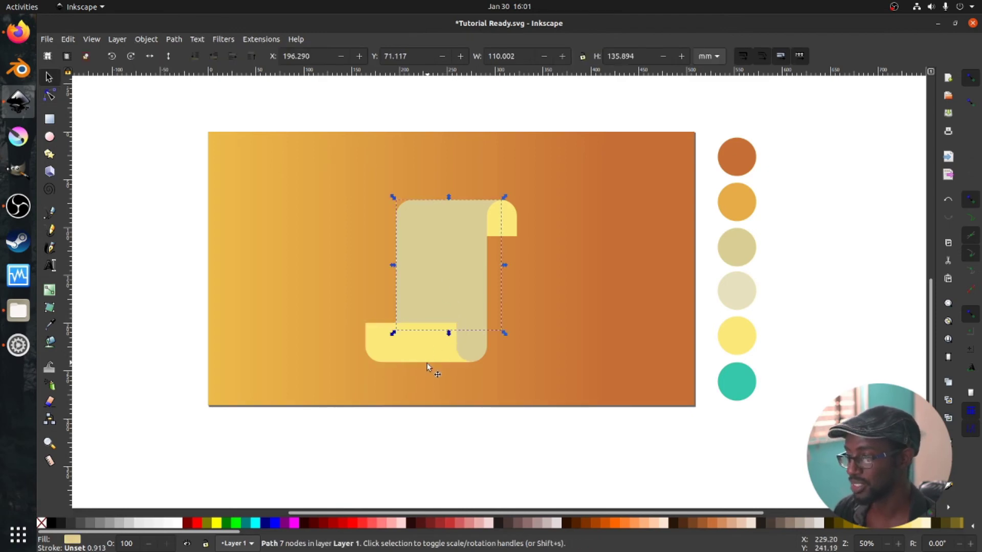
Set the bottom yellow curl aside, try vertical and horizontal flips on a copy of the khaki bottom strip, and delete that copy.
drag(432, 353, 300, 362)
click(455, 363)
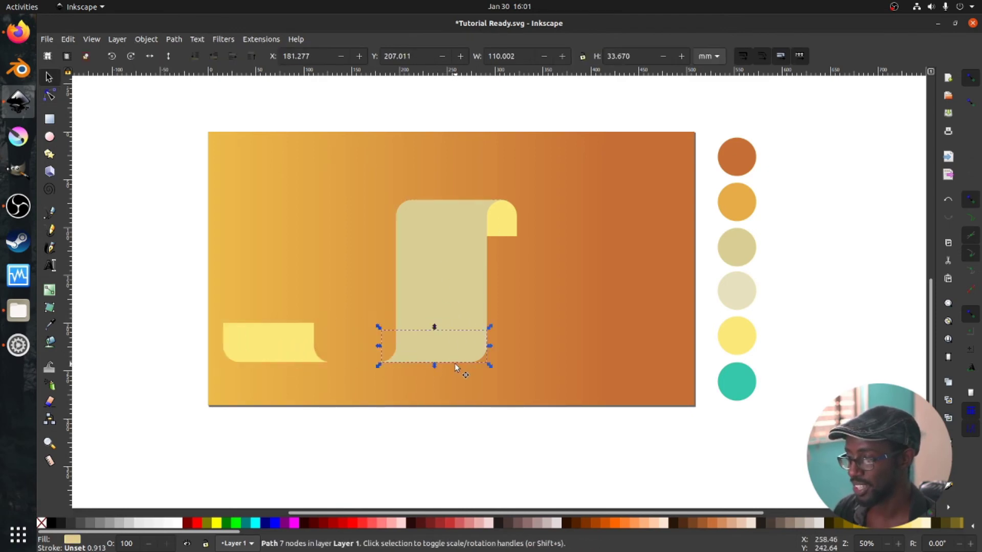
drag(455, 363, 260, 244)
click(168, 59)
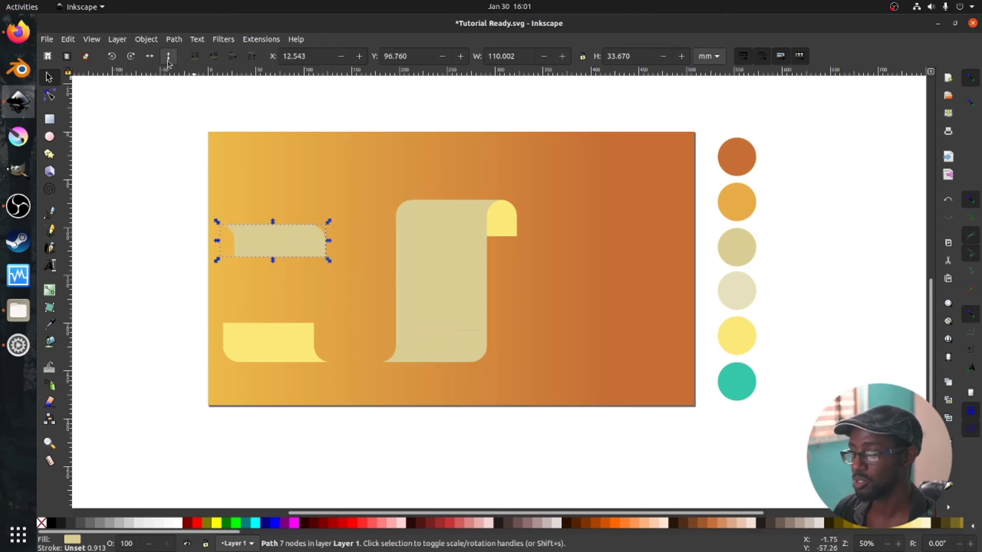
click(151, 58)
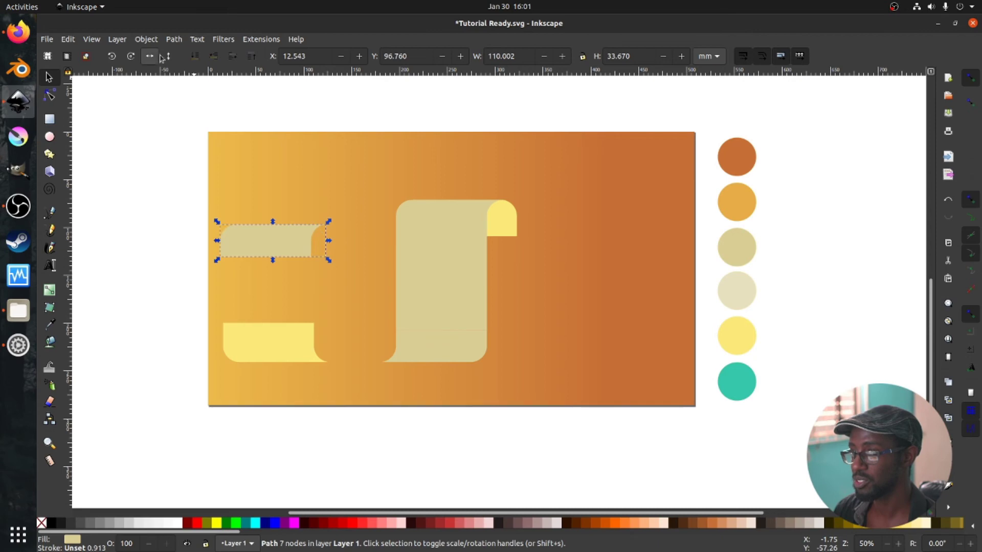
click(168, 57)
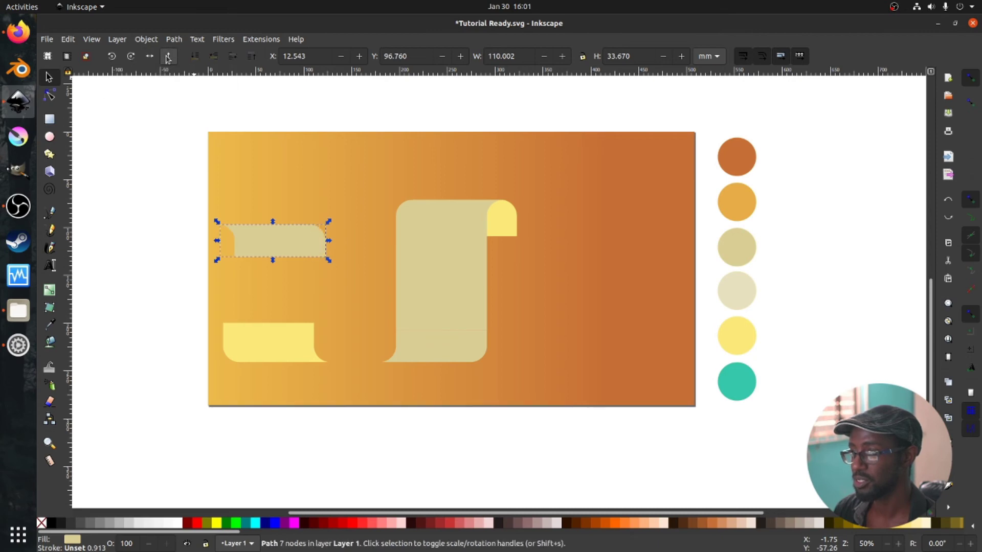
click(151, 57)
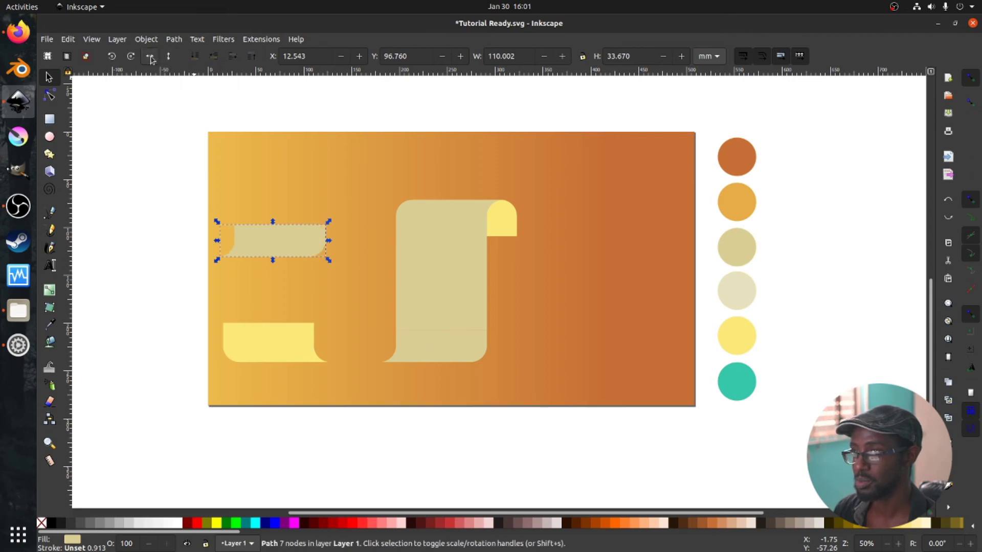
click(151, 58)
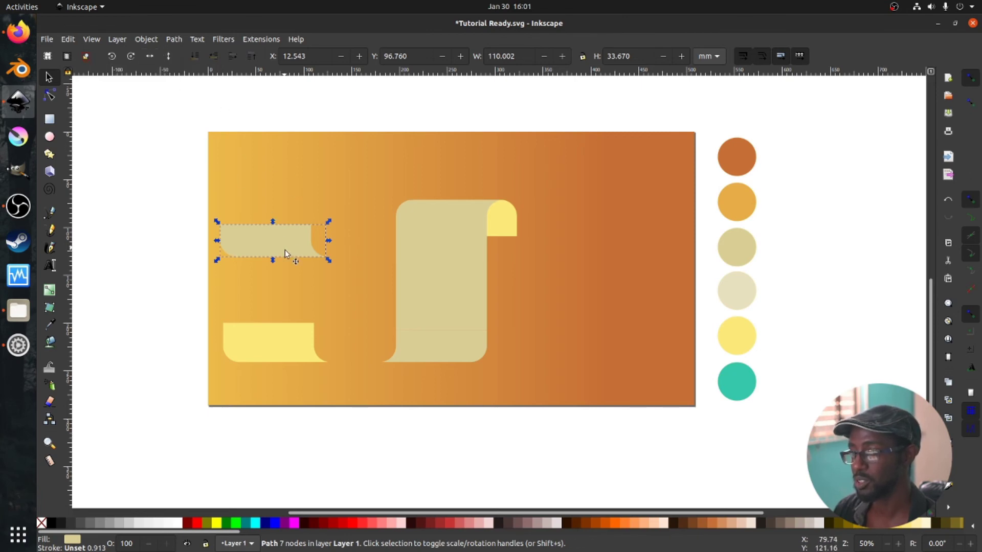
key(Delete)
Return the bottom yellow curl to the roll's lower edge at X about 166 mm, Y about 200 mm.
drag(283, 339, 428, 367)
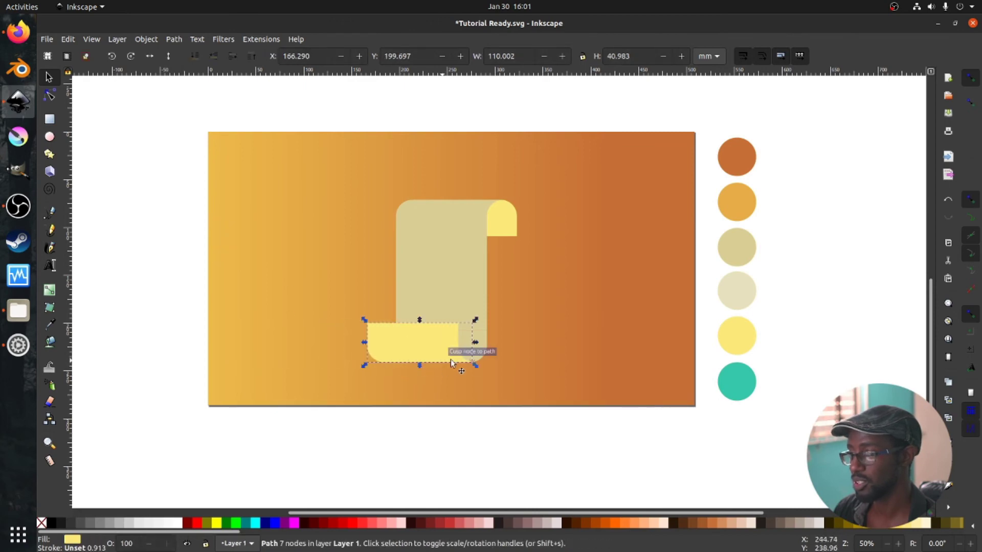
click(453, 365)
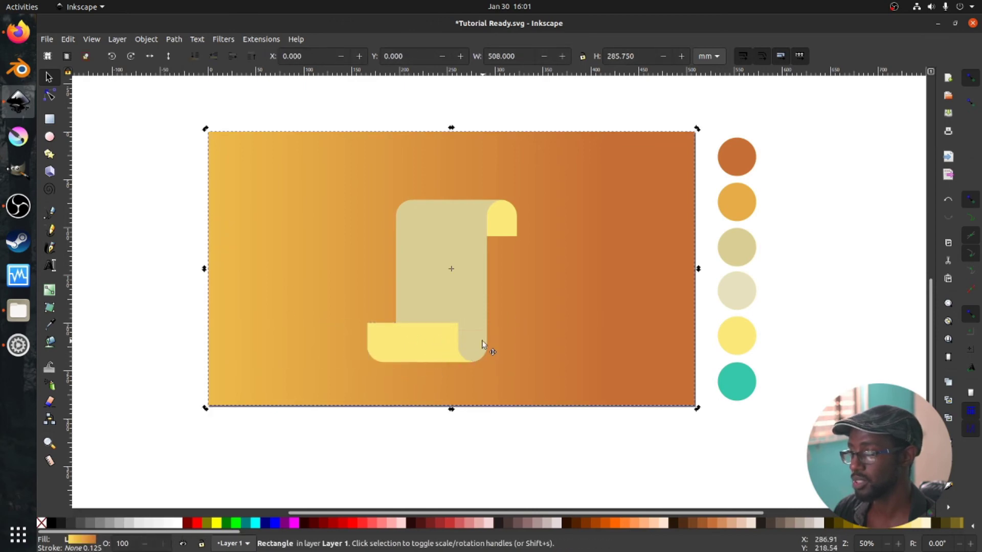
click(482, 343)
click(480, 255)
click(495, 223)
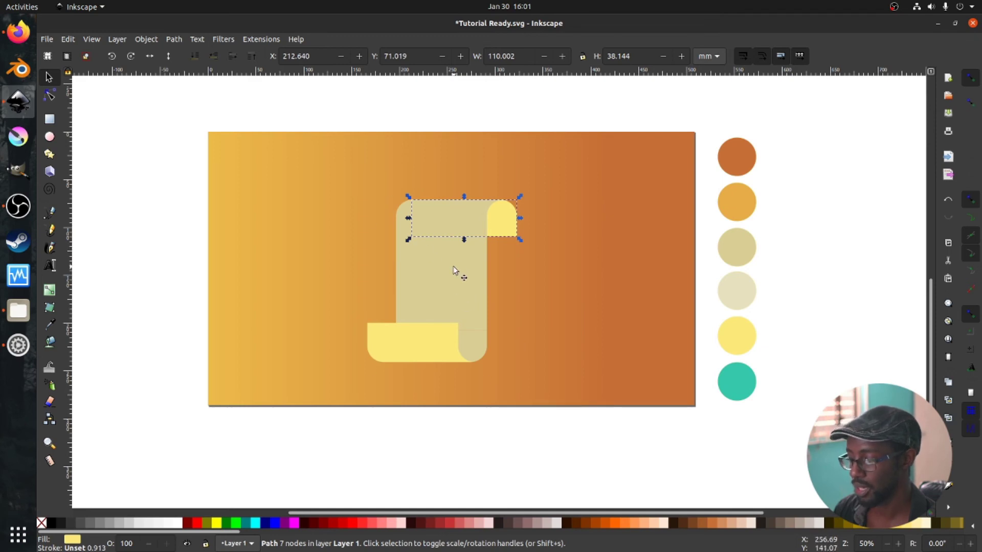
click(304, 258)
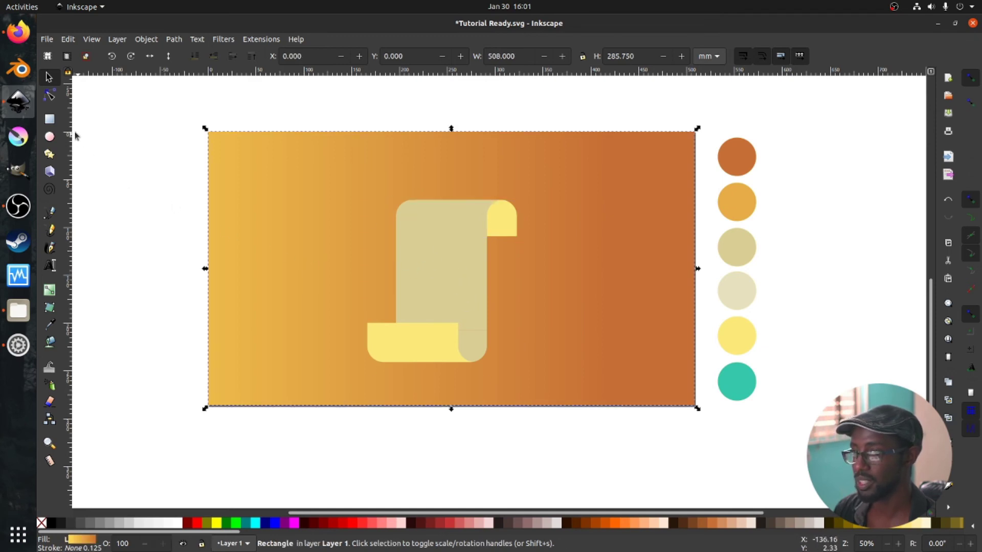
Draw a rectangle about 65 by 8 mm across the roll's upper part and fill it with the teal palette colour.
click(49, 119)
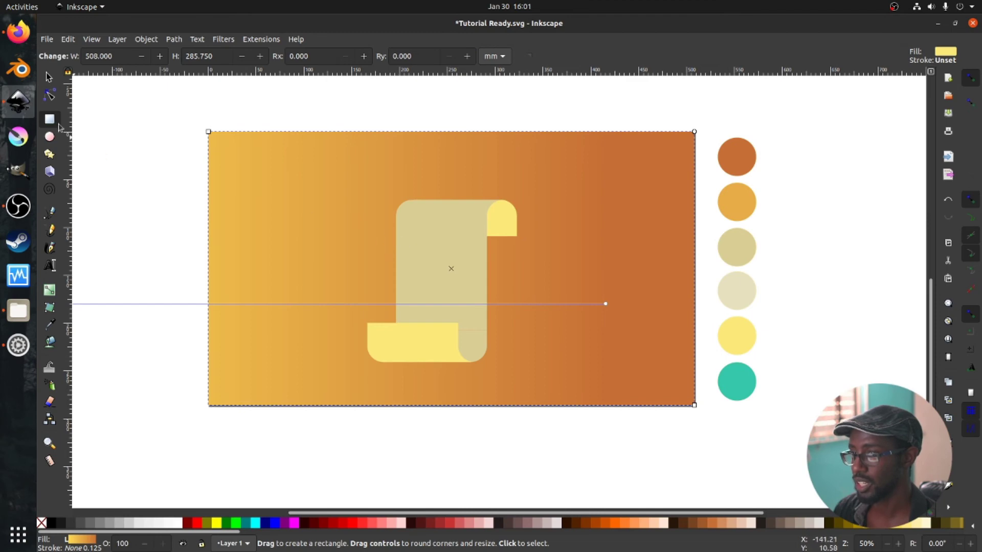
drag(404, 240, 426, 246)
key(s)
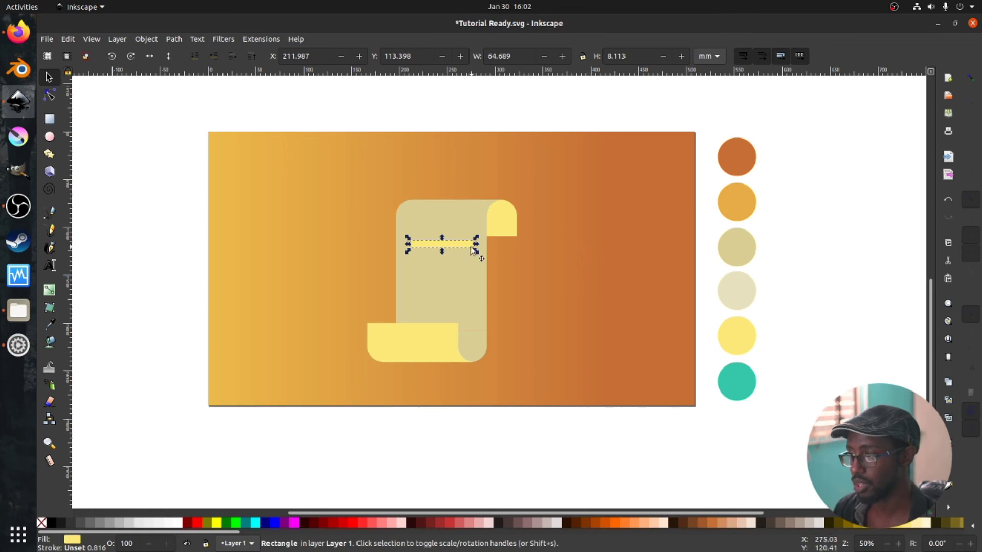
key(d)
click(733, 381)
key(s)
Add a second teal bar about 49 mm wide below the first at X about 228 mm, Y about 131 mm, and undo the further copy.
key(ctrl+d)
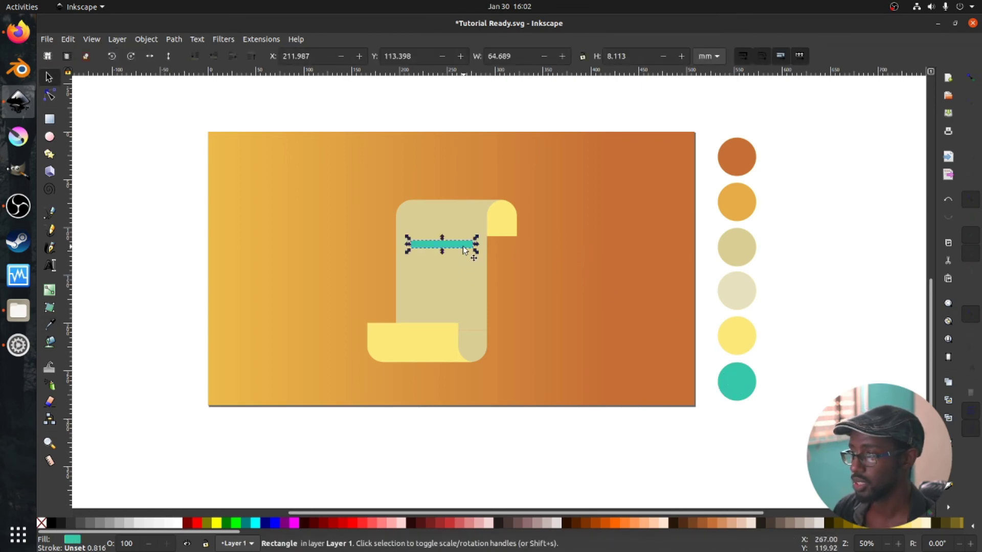
drag(465, 249, 438, 274)
key(ctrl+d)
key(ctrl+z)
key(ctrl+z)
key(ctrl+z)
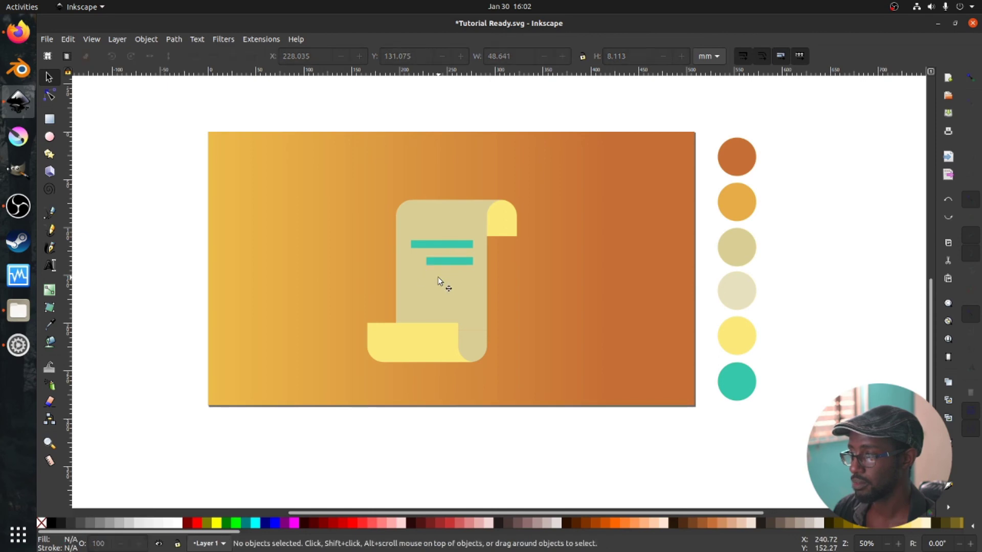
Arrange five teal bars down the roll by moving the short bar to the top and duplicating the wide bar below it.
click(443, 245)
drag(408, 245, 436, 314)
click(434, 262)
key(ctrl+d)
key(ctrl+d)
Align the right edges of all five teal bars and distribute their centres evenly in the vertical direction.
drag(402, 226, 467, 292)
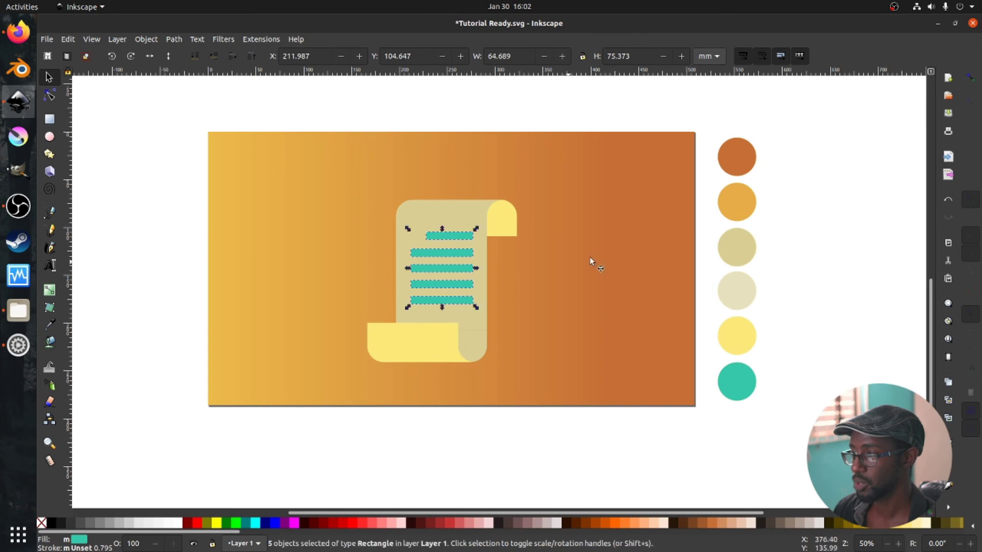
key(ctrl+shift+a)
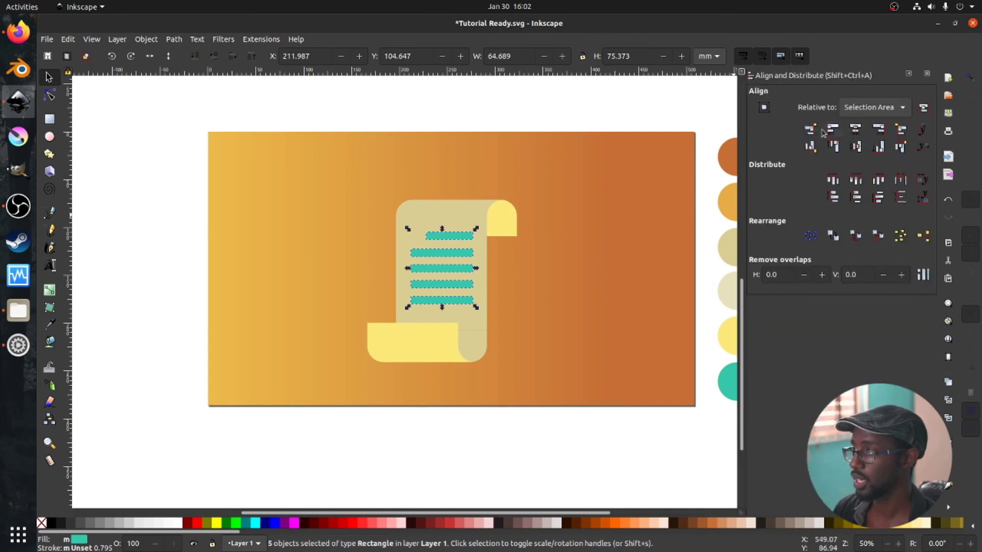
click(855, 130)
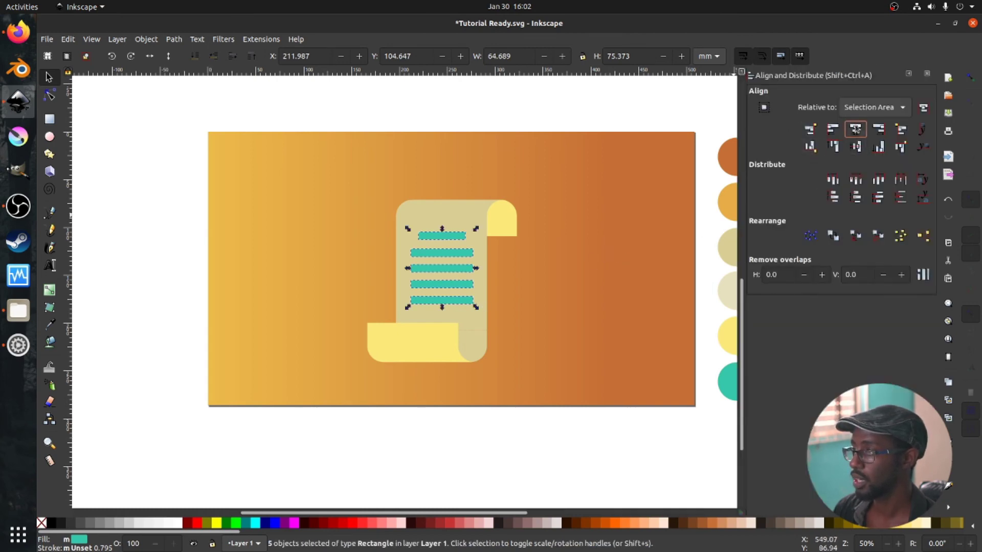
click(878, 129)
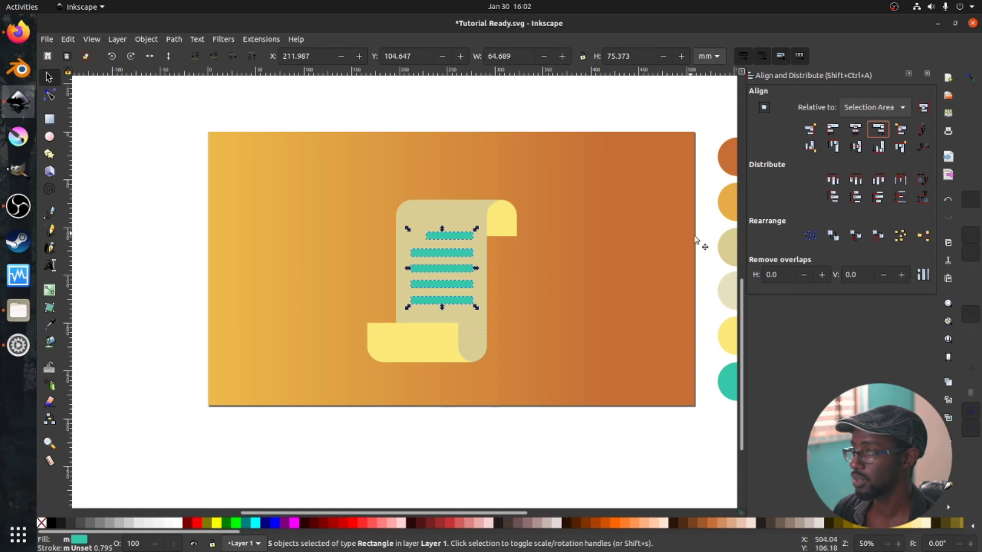
click(860, 199)
click(597, 269)
Move the whole paper roll with its teal bars straight up to Y about 64 mm.
scroll(467, 267, down, 2)
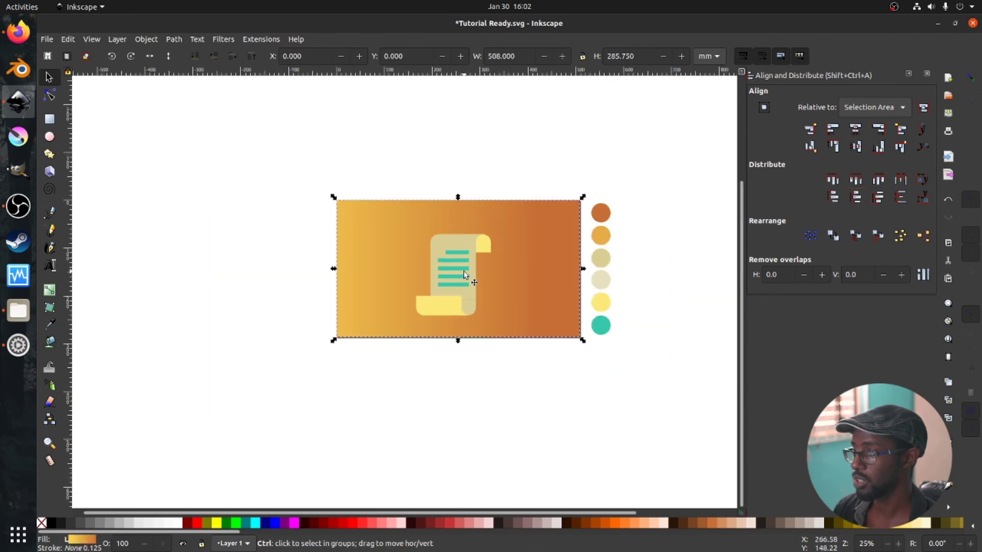
scroll(467, 267, up, 1)
drag(520, 399, 392, 187)
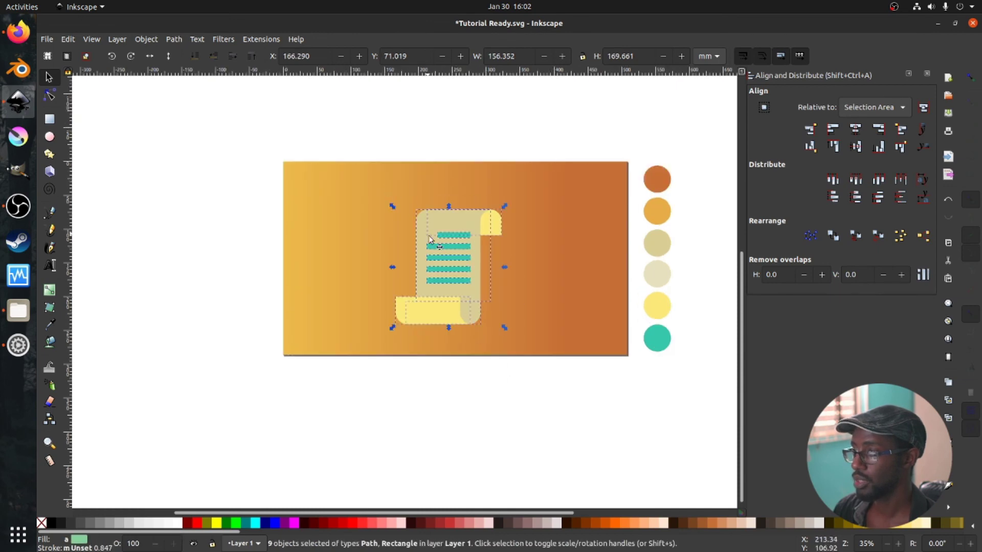
drag(431, 236, 432, 231)
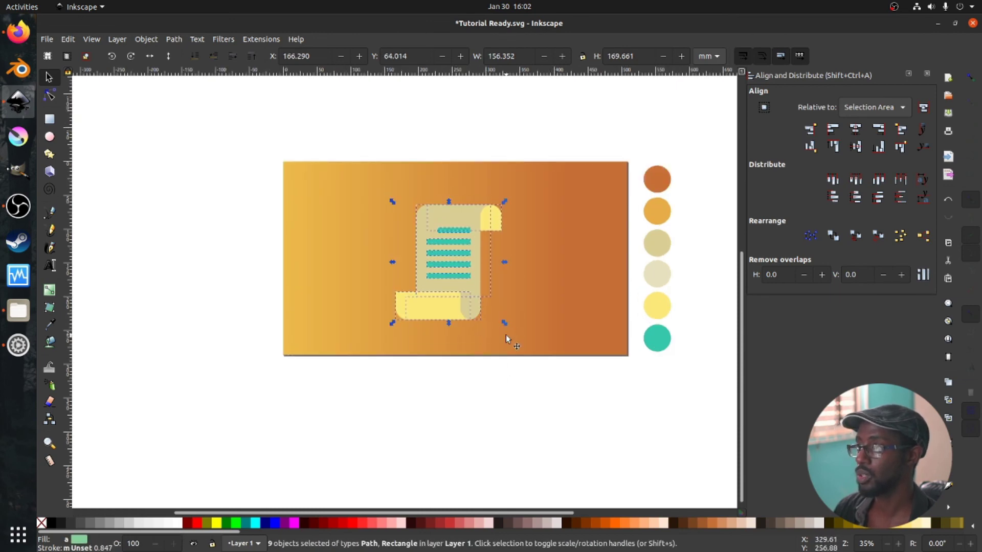